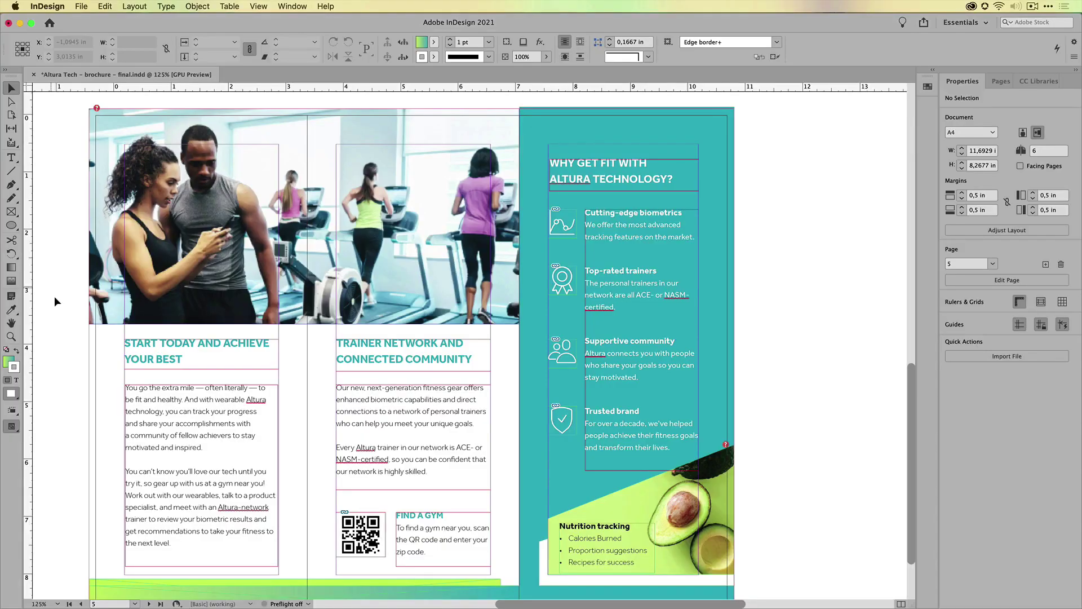
- Float the Swatches panel beside the brochure, showing its CMYK colours and New Gradient Swatch
{"action": "key", "text": "super+minus"}
{"action": "key", "text": "super+minus"}
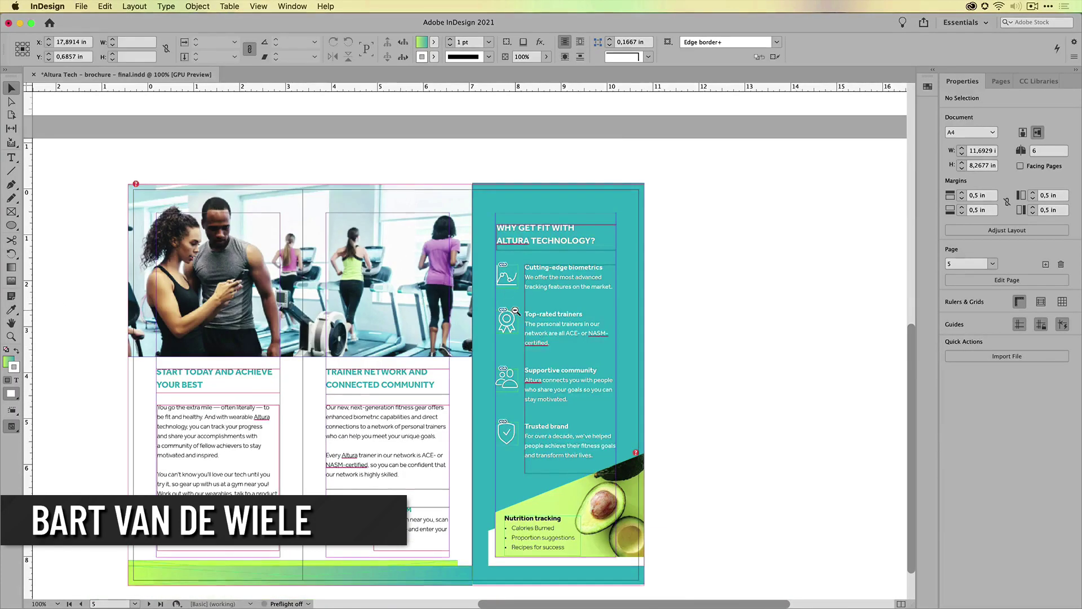
{"action": "scroll", "coordinate": [421, 442], "scroll_direction": "up", "scroll_amount": 5}
{"action": "scroll", "coordinate": [422, 442], "scroll_direction": "up", "scroll_amount": 2}
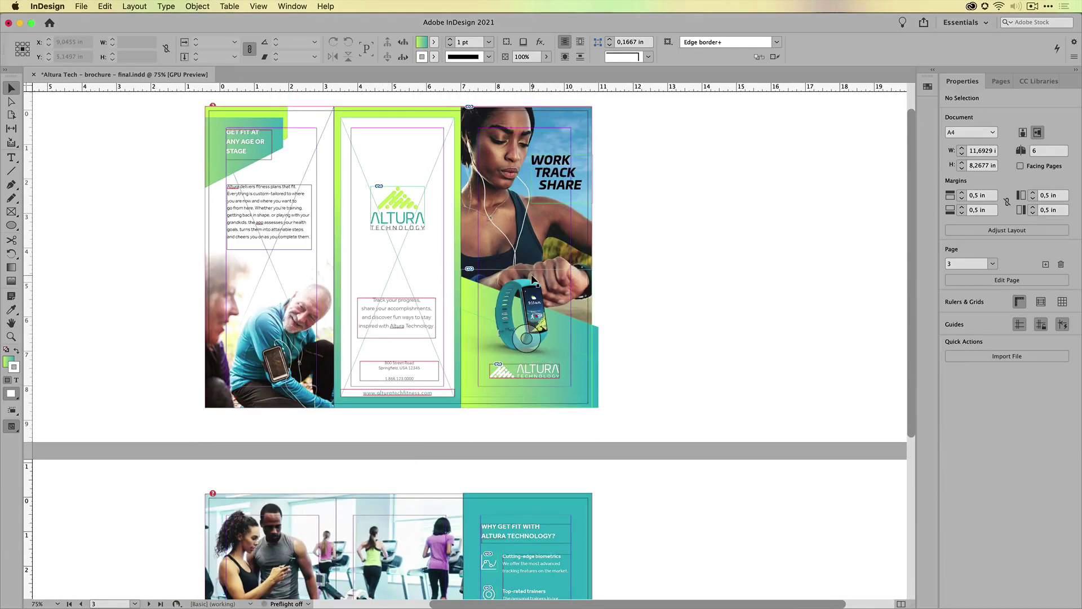
{"action": "scroll", "coordinate": [533, 279], "scroll_direction": "down", "scroll_amount": 5}
{"action": "key", "text": "super+equal"}
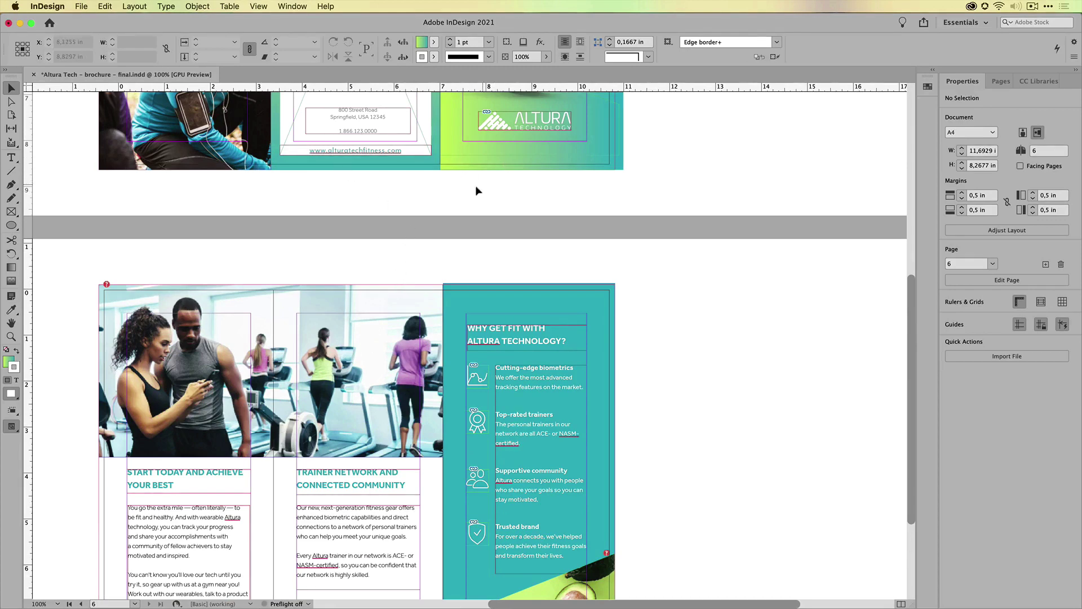
{"action": "scroll", "coordinate": [448, 183], "scroll_direction": "down", "scroll_amount": 5}
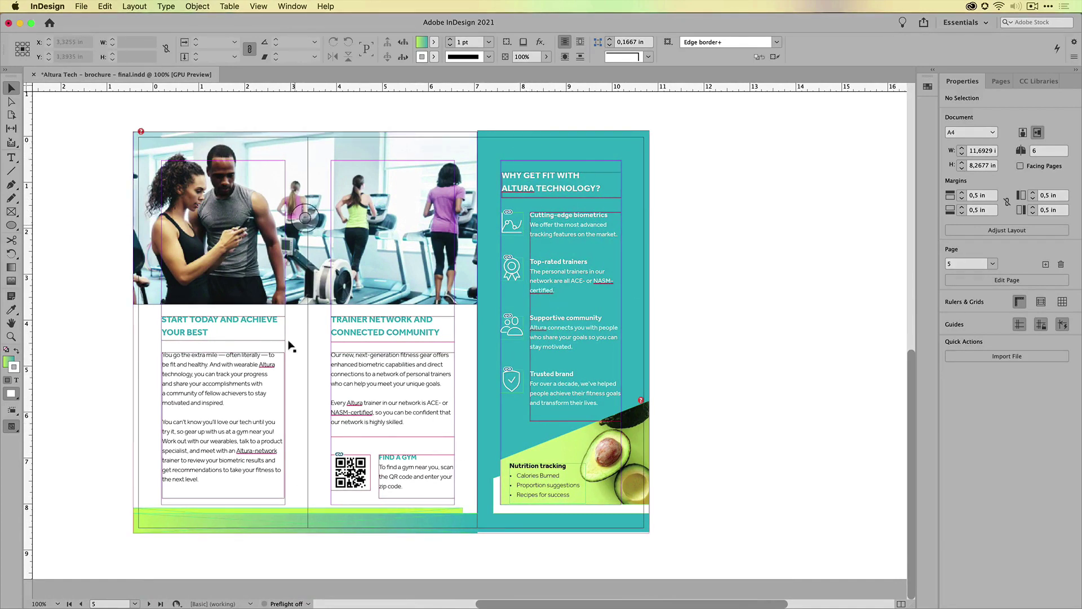
{"action": "scroll", "coordinate": [497, 214], "scroll_direction": "up", "scroll_amount": 10}
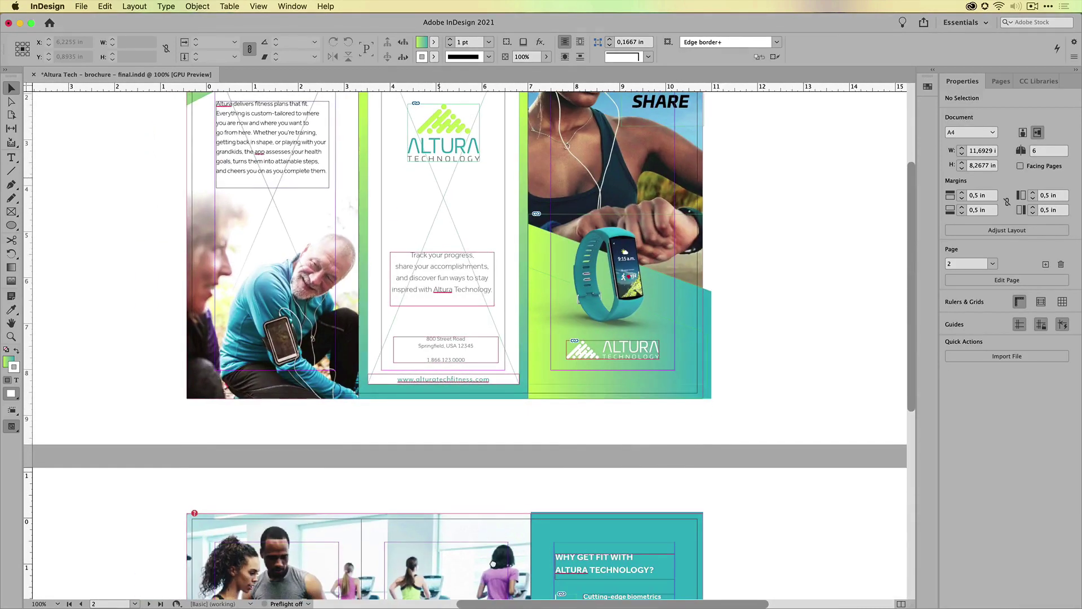
{"action": "scroll", "coordinate": [493, 564], "scroll_direction": "down", "scroll_amount": 10}
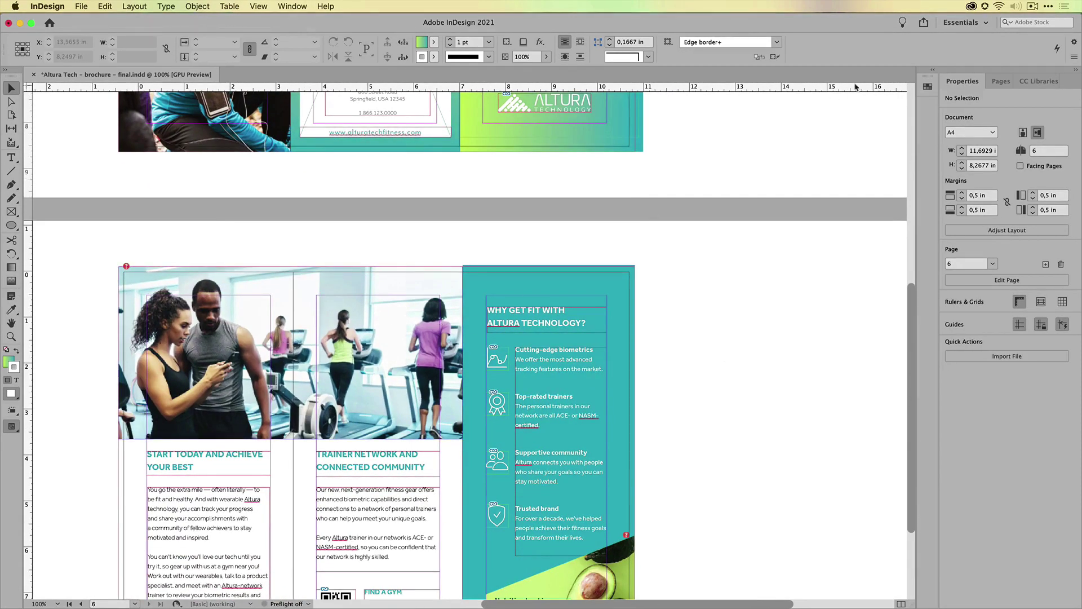
{"action": "left_click", "coordinate": [928, 92]}
{"action": "left_click_drag", "start_coordinate": [810, 85], "coordinate": [769, 206]}
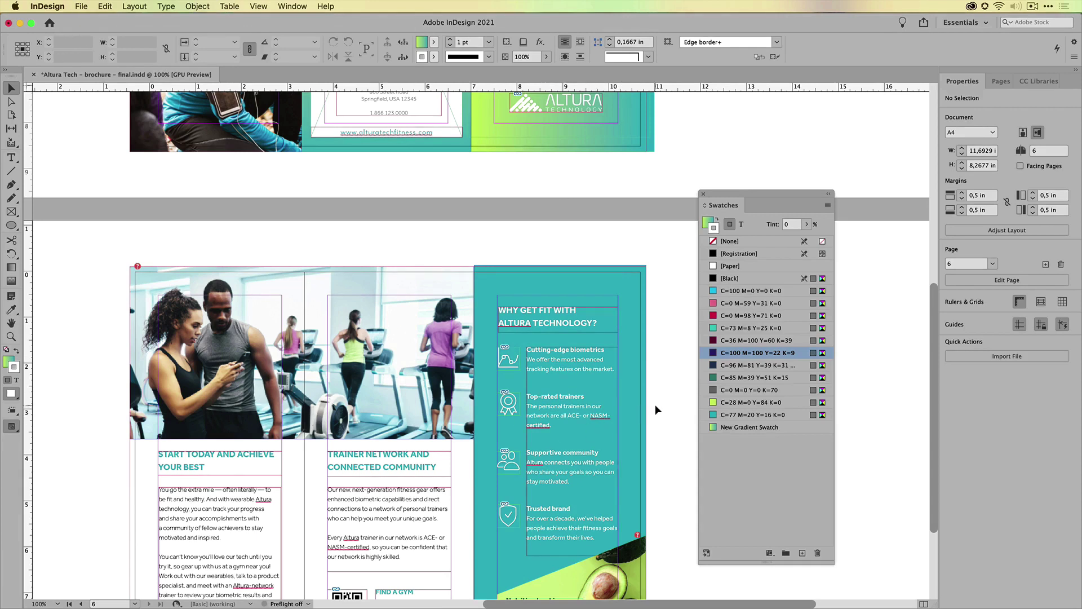
{"action": "scroll", "coordinate": [655, 405], "scroll_direction": "left", "scroll_amount": 1}
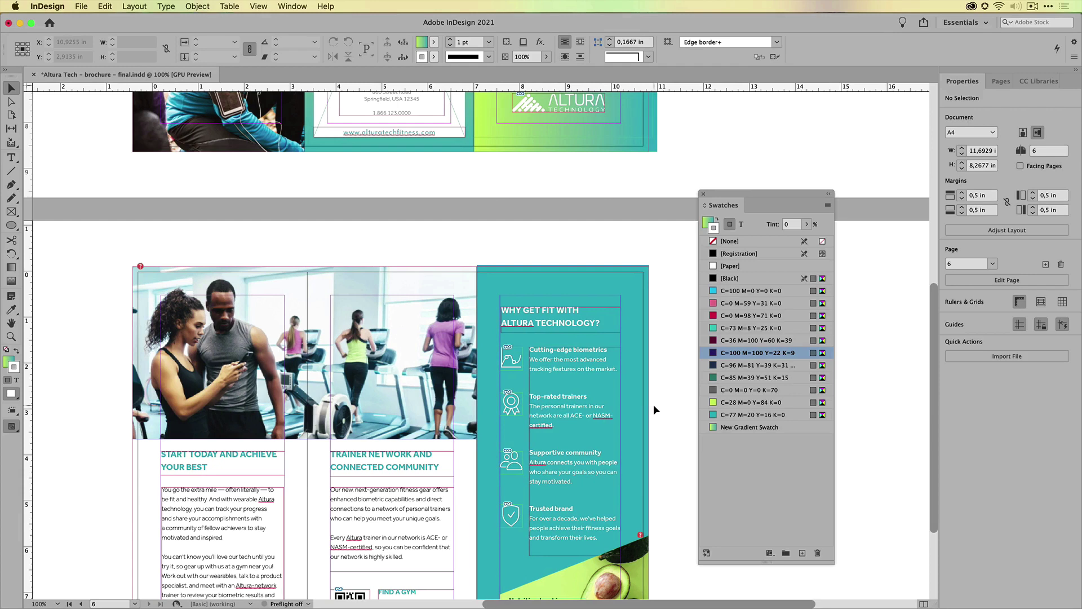
- Start a New Color Swatch and mix it to green C=86 M=19 Y=100 K=9
{"action": "left_click", "coordinate": [828, 205]}
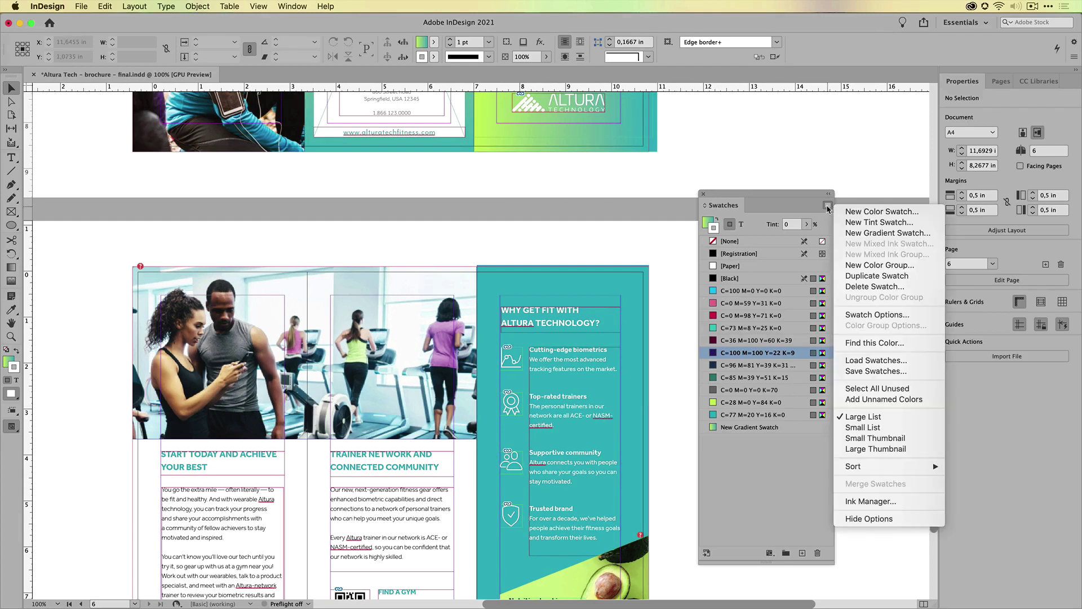
{"action": "left_click", "coordinate": [893, 211]}
{"action": "left_click_drag", "start_coordinate": [194, 156], "coordinate": [469, 167]}
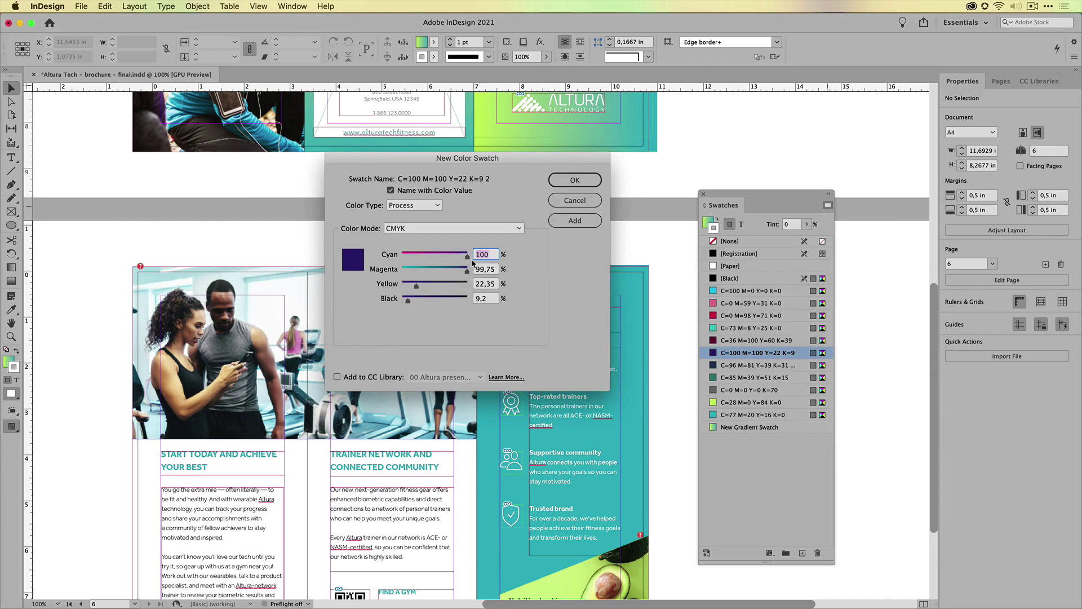
{"action": "left_click_drag", "start_coordinate": [467, 256], "coordinate": [486, 288]}
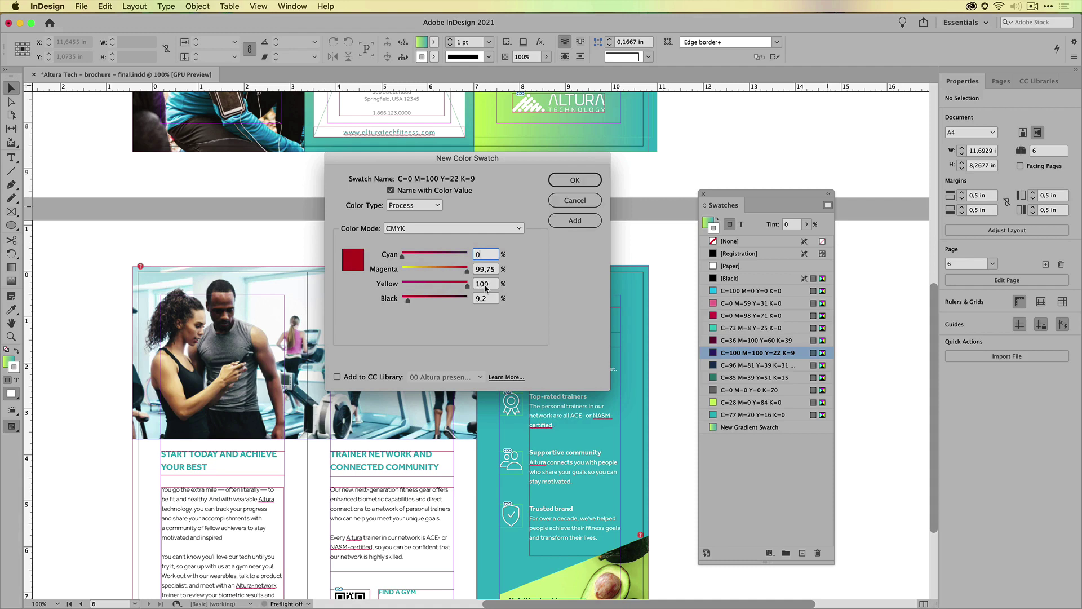
{"action": "left_click_drag", "start_coordinate": [428, 261], "coordinate": [459, 257]}
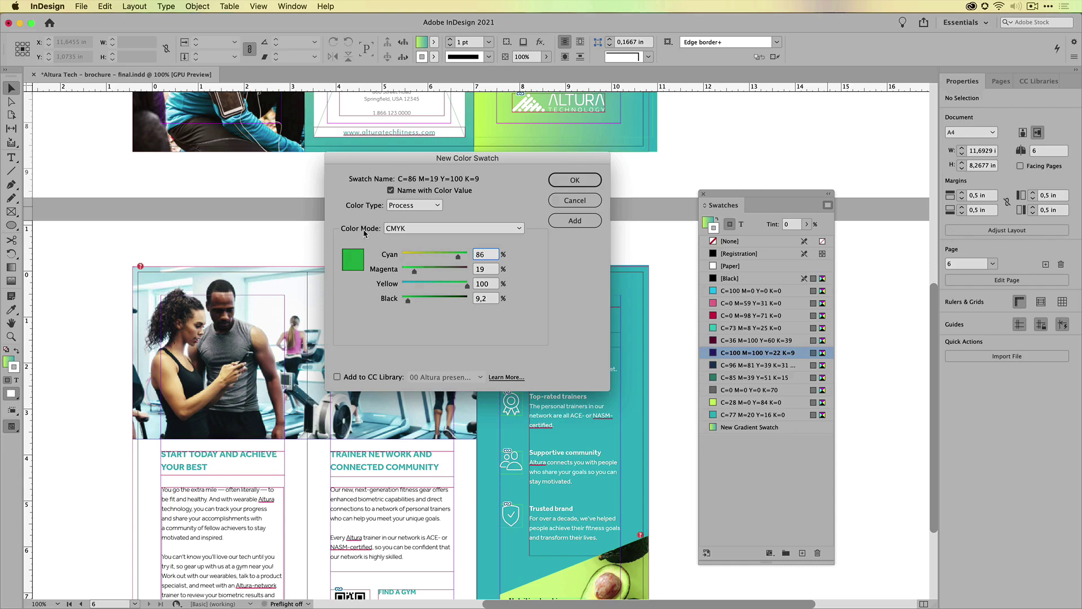
{"action": "left_click", "coordinate": [447, 228]}
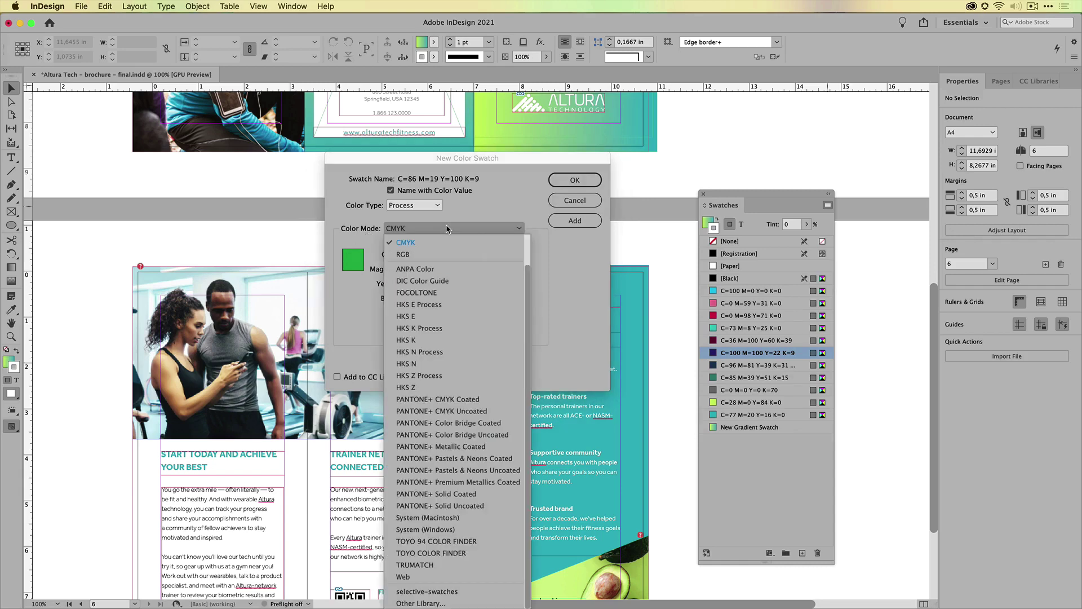
- Switch the swatch to HSB and tune it to bright green H=125 S=100 B=77
{"action": "scroll", "coordinate": [473, 277], "scroll_direction": "up", "scroll_amount": 2}
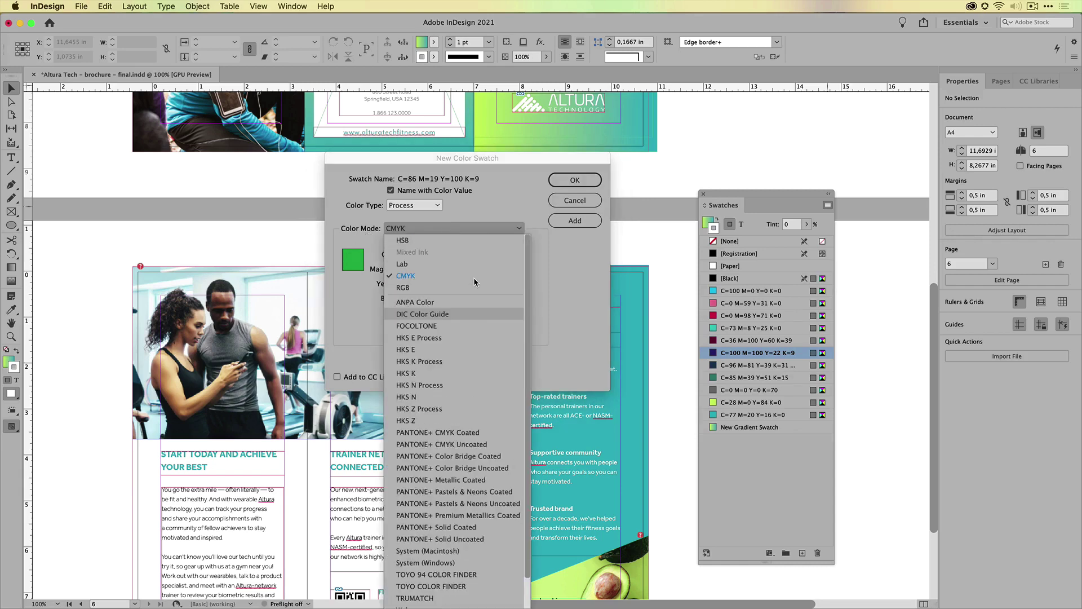
{"action": "left_click", "coordinate": [410, 239]}
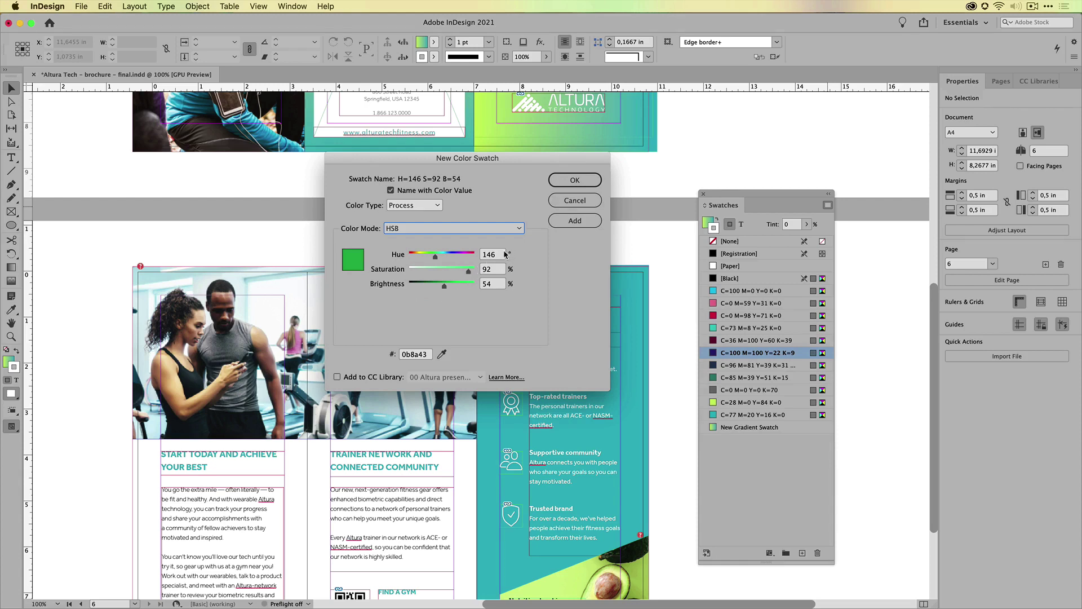
{"action": "mouse_move", "coordinate": [436, 258]}
{"action": "left_mouse_down"}
{"action": "mouse_move", "coordinate": [466, 258]}
{"action": "mouse_move", "coordinate": [416, 258]}
{"action": "mouse_move", "coordinate": [448, 258]}
{"action": "mouse_move", "coordinate": [433, 258]}
{"action": "left_mouse_up"}
{"action": "left_click_drag", "start_coordinate": [469, 272], "coordinate": [403, 275]}
{"action": "left_click_drag", "start_coordinate": [410, 271], "coordinate": [485, 272]}
{"action": "mouse_move", "coordinate": [444, 286]}
{"action": "left_mouse_down"}
{"action": "mouse_move", "coordinate": [416, 289]}
{"action": "mouse_move", "coordinate": [473, 287]}
{"action": "mouse_move", "coordinate": [458, 287]}
{"action": "left_mouse_up"}
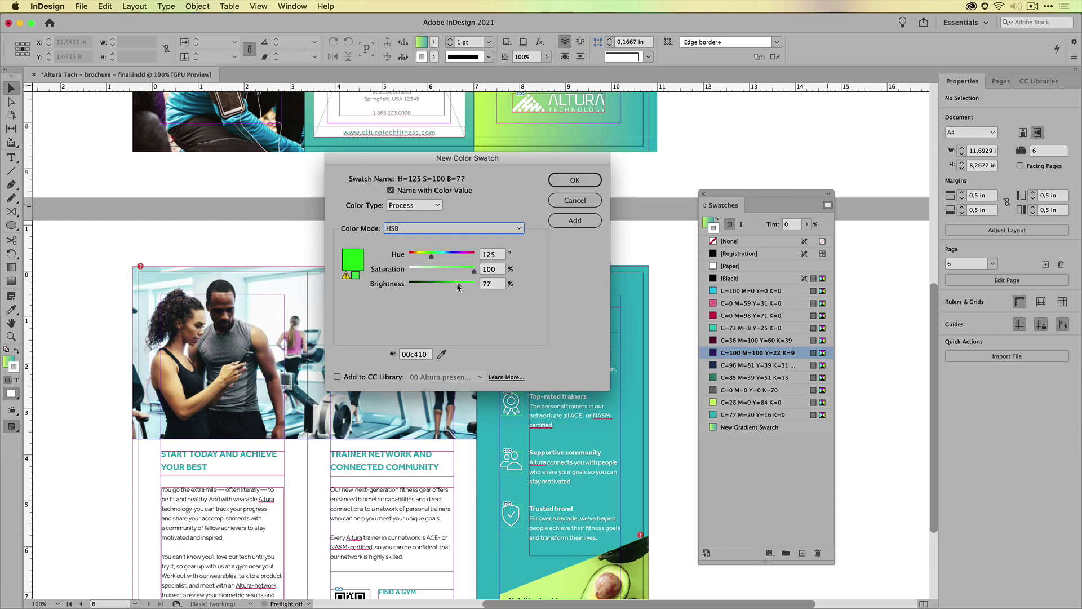
- Clear the gamut warning and settle the green at printable H=124 S=65 B=71
{"action": "left_click", "coordinate": [346, 276]}
{"action": "mouse_move", "coordinate": [454, 274]}
{"action": "left_mouse_down"}
{"action": "mouse_move", "coordinate": [467, 274]}
{"action": "mouse_move", "coordinate": [426, 274]}
{"action": "mouse_move", "coordinate": [466, 275]}
{"action": "left_mouse_up"}
{"action": "left_click_drag", "start_coordinate": [435, 261], "coordinate": [461, 273]}
{"action": "left_click_drag", "start_coordinate": [461, 273], "coordinate": [451, 273]}
- Add the green swatch, convert it to CMYK C=74 M=0 Y=100 K=0, then delete it
{"action": "left_click", "coordinate": [575, 180]}
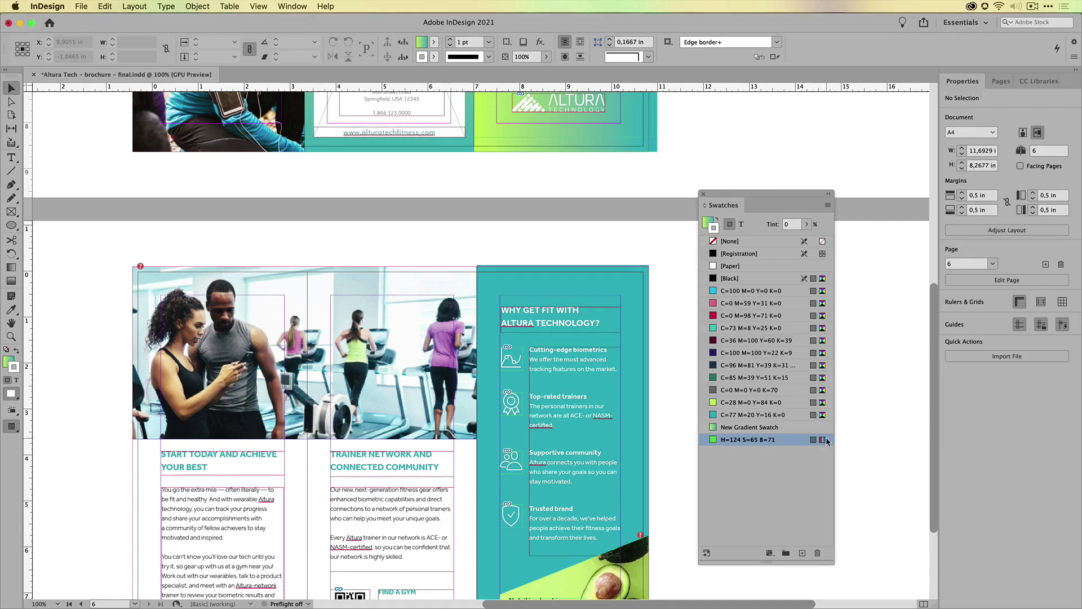
{"action": "double_click", "coordinate": [784, 443]}
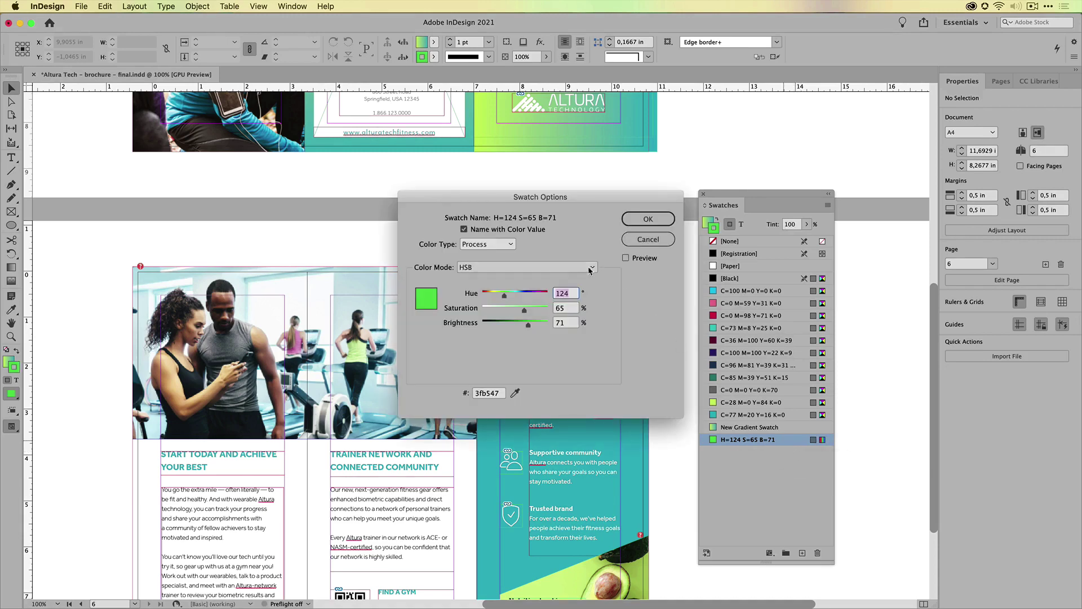
{"action": "left_click", "coordinate": [564, 264]}
{"action": "left_click", "coordinate": [498, 315]}
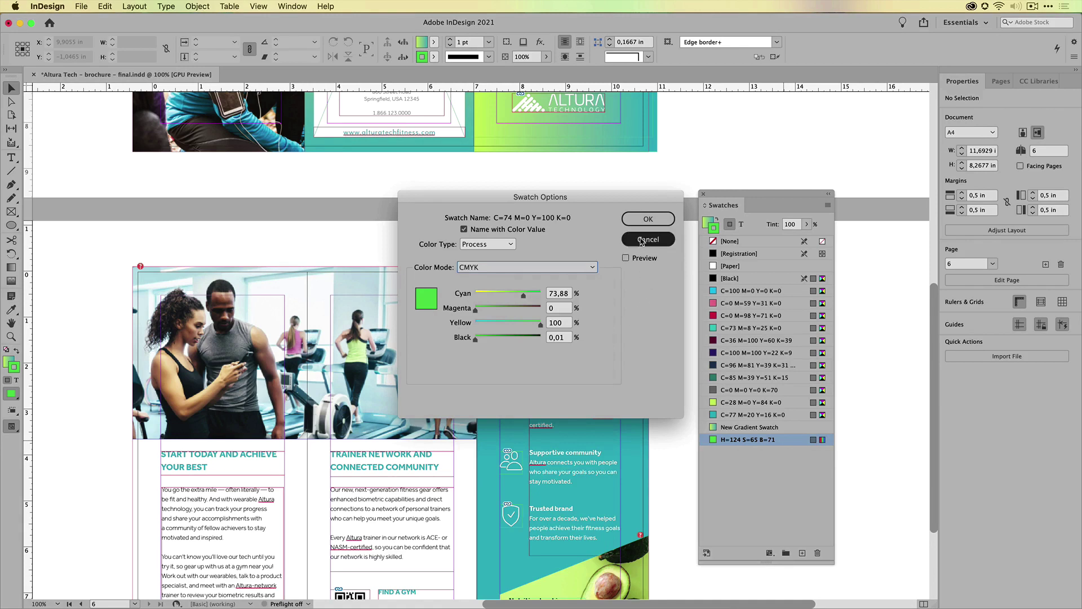
{"action": "left_click", "coordinate": [643, 221]}
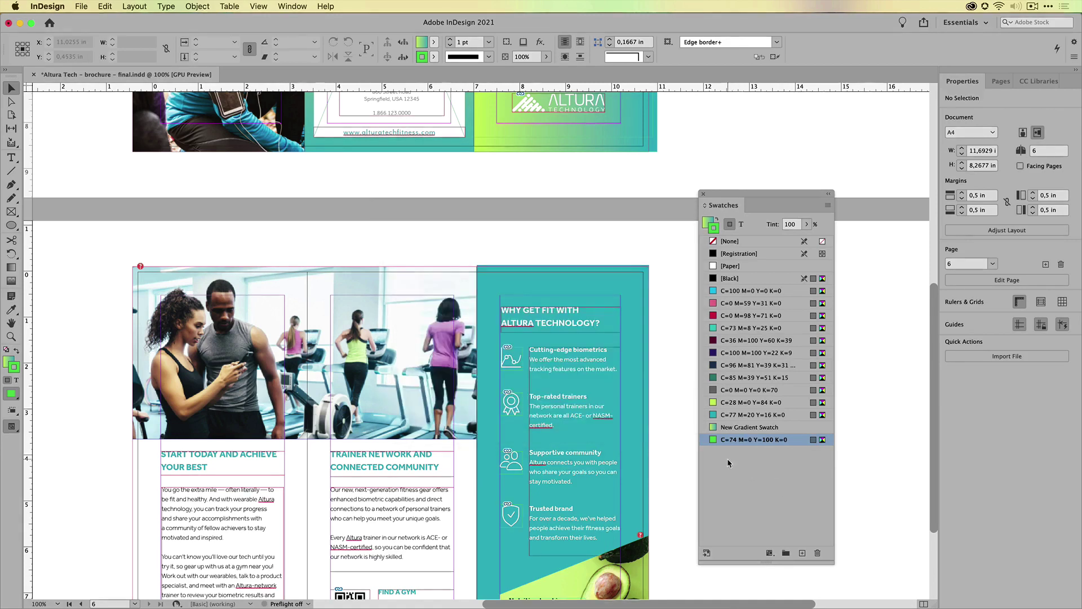
{"action": "left_click_drag", "start_coordinate": [751, 441], "coordinate": [819, 553]}
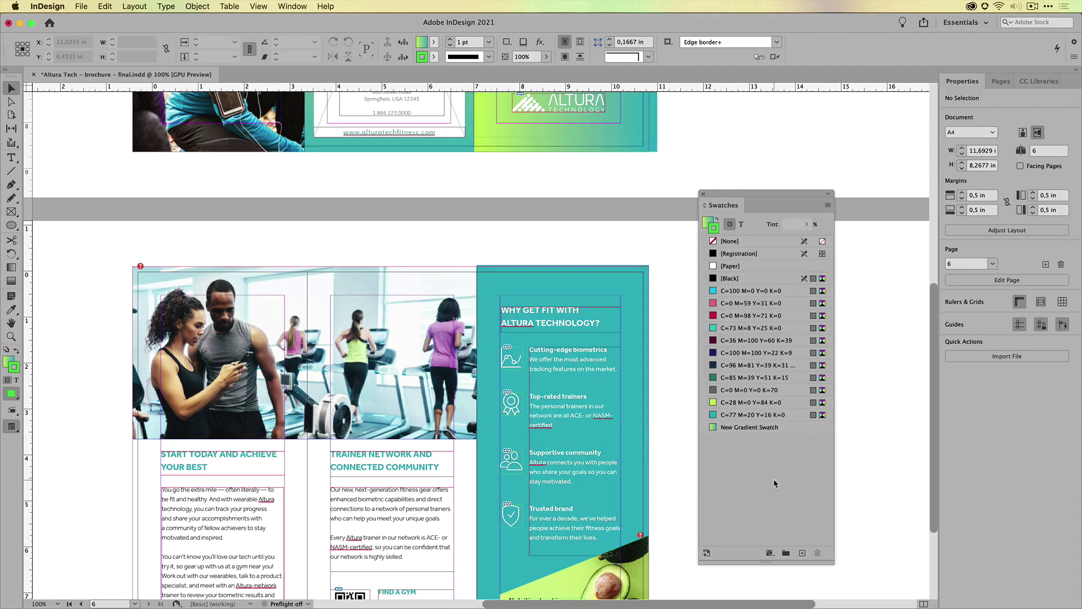
- Start another new colour swatch and try a teal at hue 189 in HSB
{"action": "left_click", "coordinate": [827, 204]}
{"action": "key", "text": "Return"}
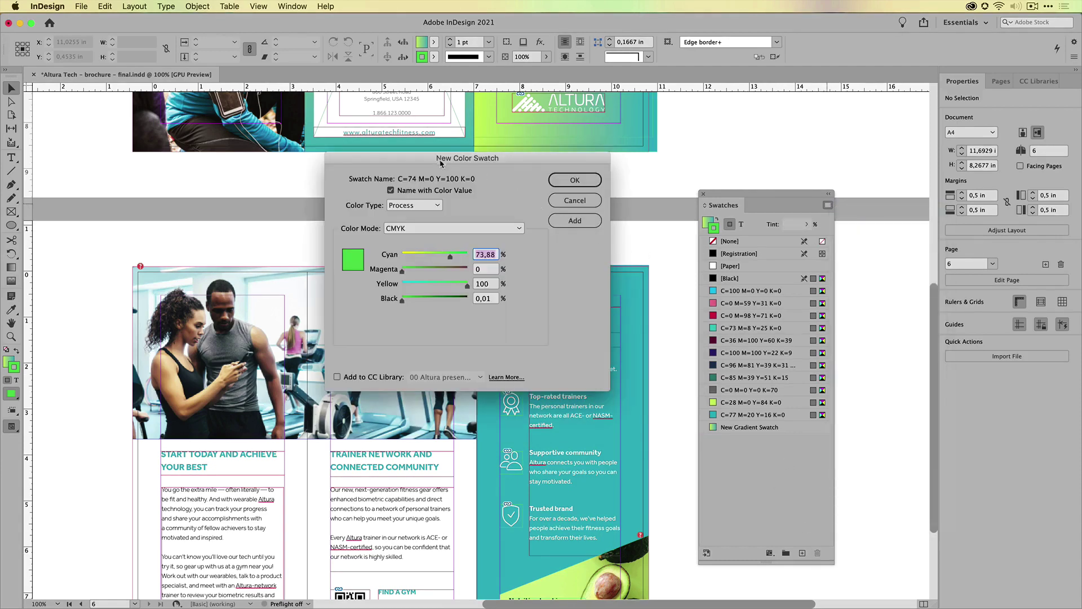
{"action": "left_click_drag", "start_coordinate": [442, 163], "coordinate": [520, 205]}
{"action": "left_click_drag", "start_coordinate": [528, 297], "coordinate": [509, 297]}
{"action": "left_click", "coordinate": [497, 270]}
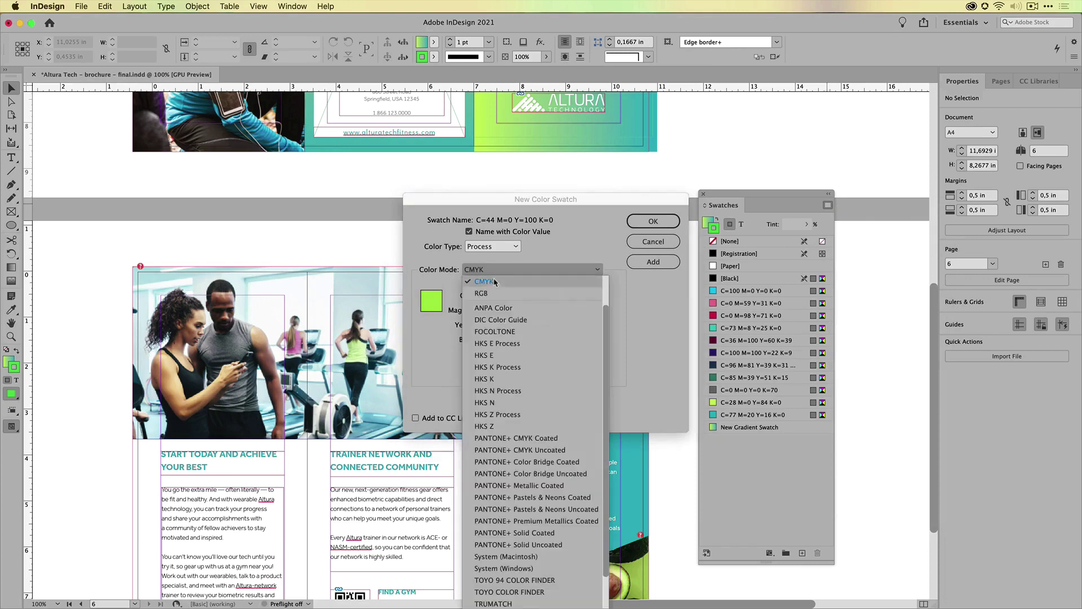
{"action": "scroll", "coordinate": [495, 288], "scroll_direction": "up", "scroll_amount": 3}
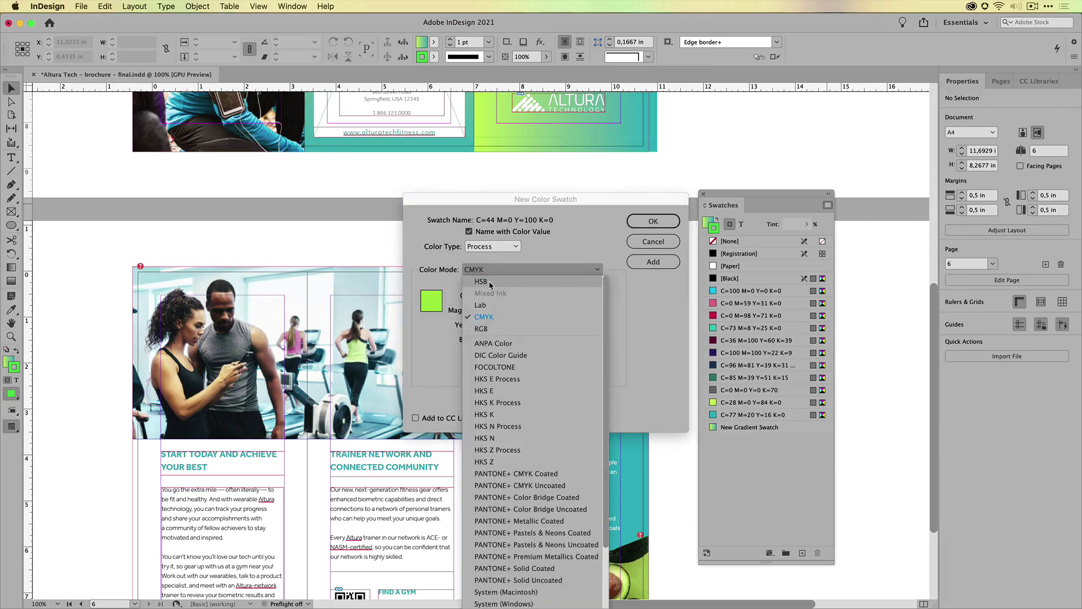
{"action": "left_click", "coordinate": [489, 280]}
{"action": "mouse_move", "coordinate": [510, 299]}
{"action": "left_mouse_down"}
{"action": "mouse_move", "coordinate": [524, 299]}
{"action": "mouse_move", "coordinate": [507, 316]}
{"action": "left_mouse_up"}
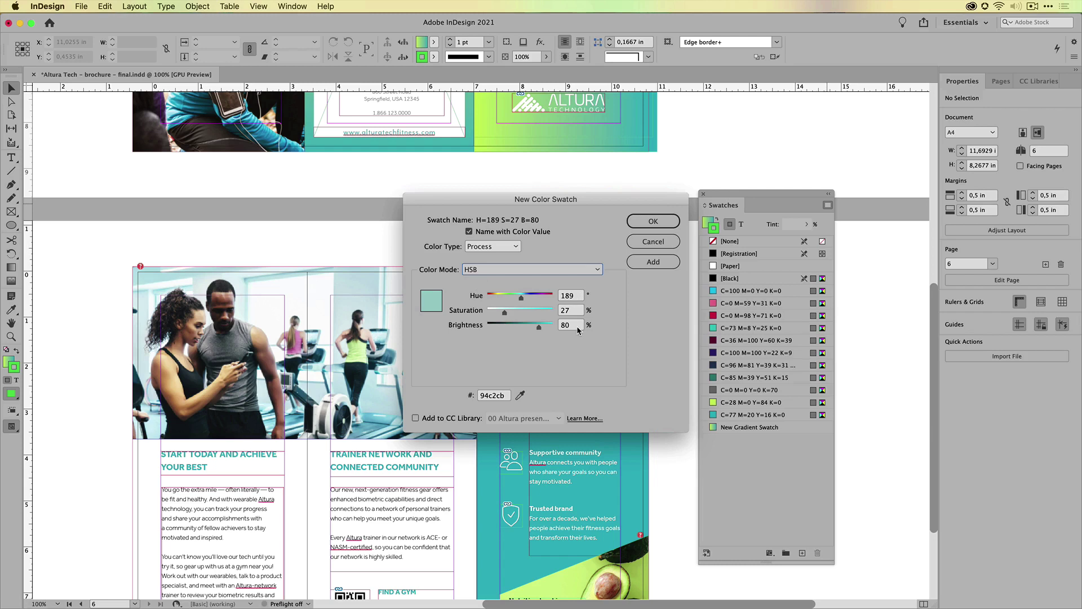
- Switch the swatch to CMYK and enter Cyan 40, Magenta 10, Yellow 17, Black 0
{"action": "left_click", "coordinate": [528, 272]}
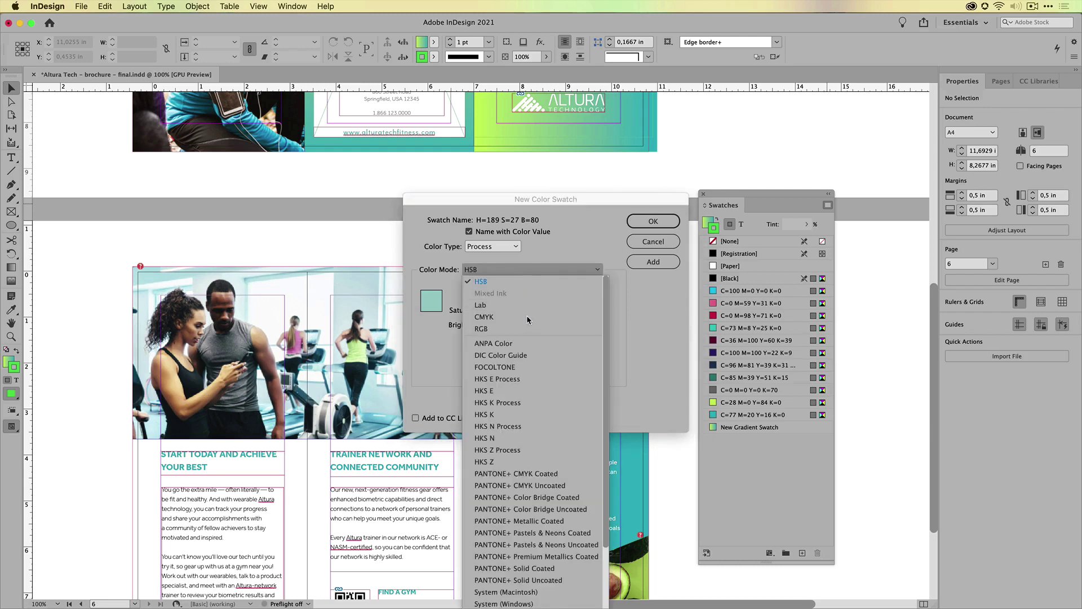
{"action": "left_click", "coordinate": [490, 320]}
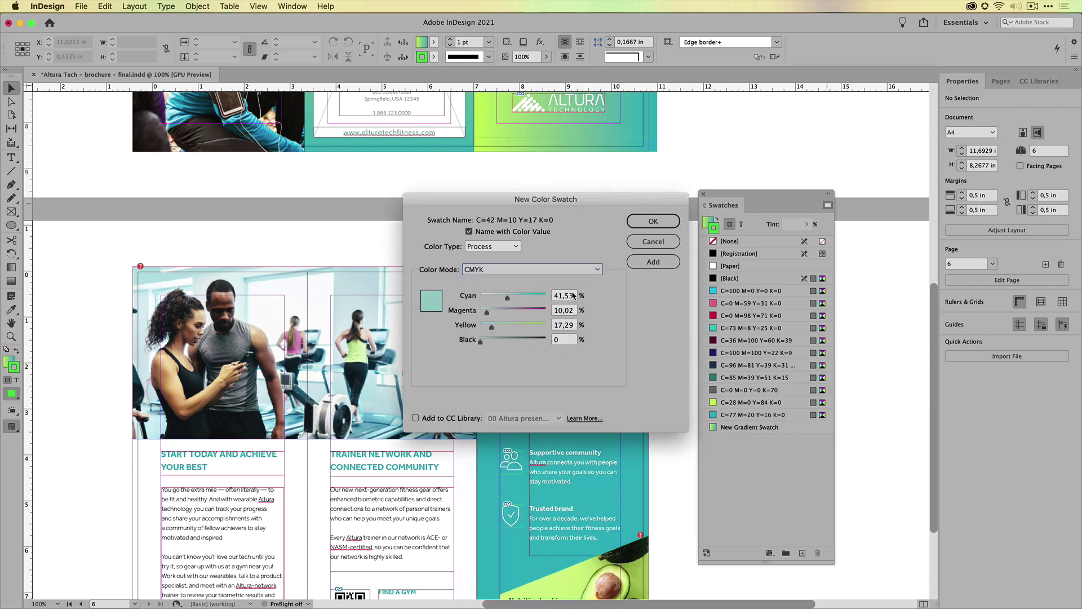
{"action": "left_click", "coordinate": [561, 296]}
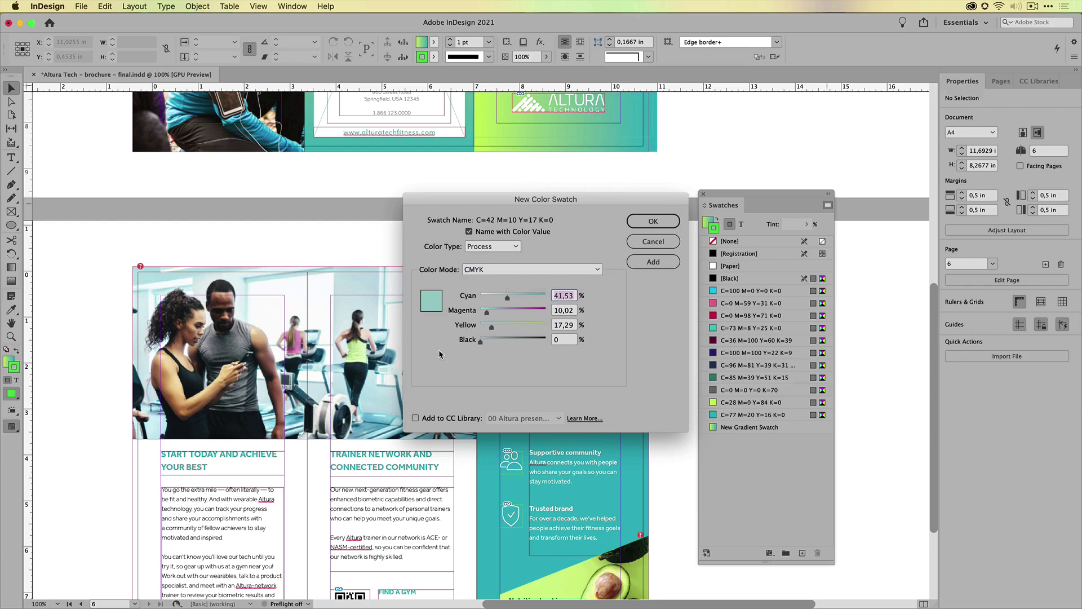
{"action": "type", "text": "40"}
{"action": "key", "text": "Tab"}
{"action": "type", "text": "10"}
{"action": "key", "text": "Tab"}
{"action": "type", "text": "17"}
{"action": "key", "text": "Tab"}
- Add the pale teal C=40 M=10 Y=17 K=0 swatch and pan around the spread to review it
{"action": "left_click", "coordinate": [654, 221]}
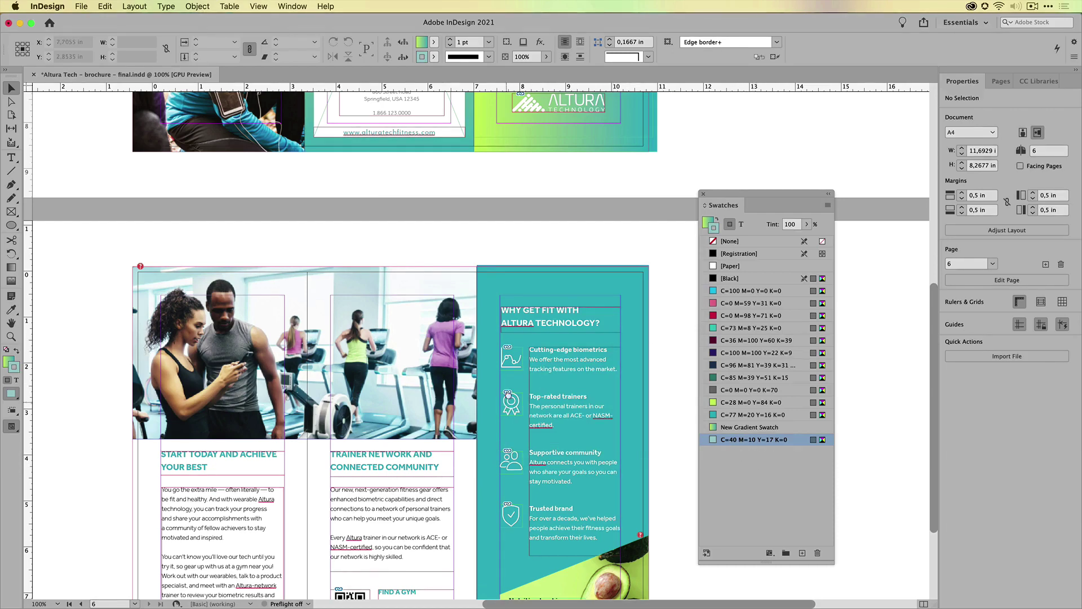
{"action": "left_click_drag", "start_coordinate": [508, 396], "coordinate": [538, 307]}
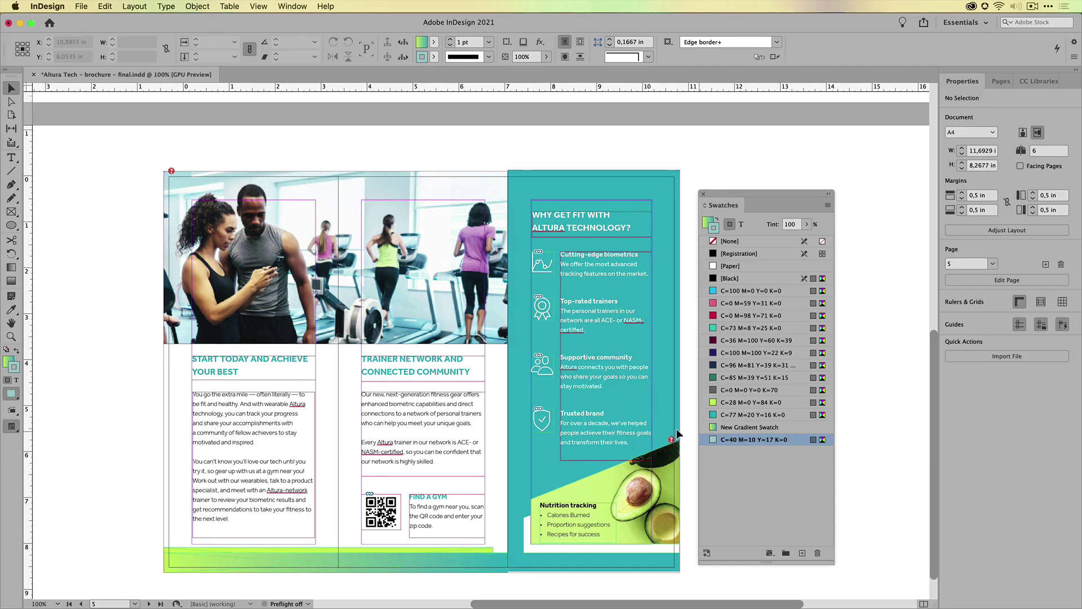
{"action": "left_click_drag", "start_coordinate": [646, 424], "coordinate": [611, 422]}
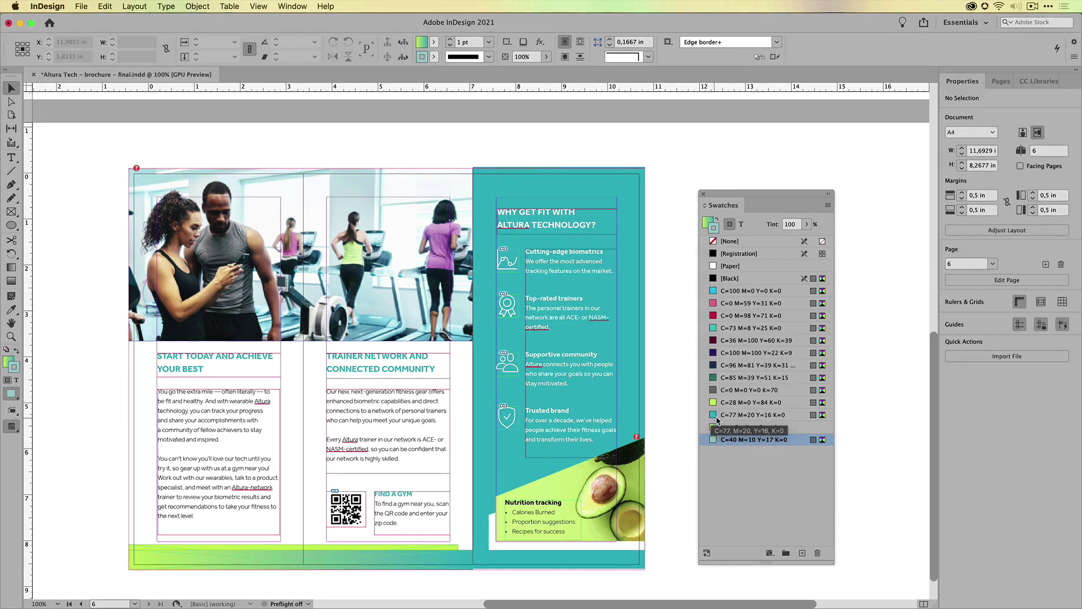
- Delete swatch C=77 M=20 Y=16 K=0, replacing its uses with C=73 M=8 Y=25 K=0
{"action": "left_click", "coordinate": [748, 418]}
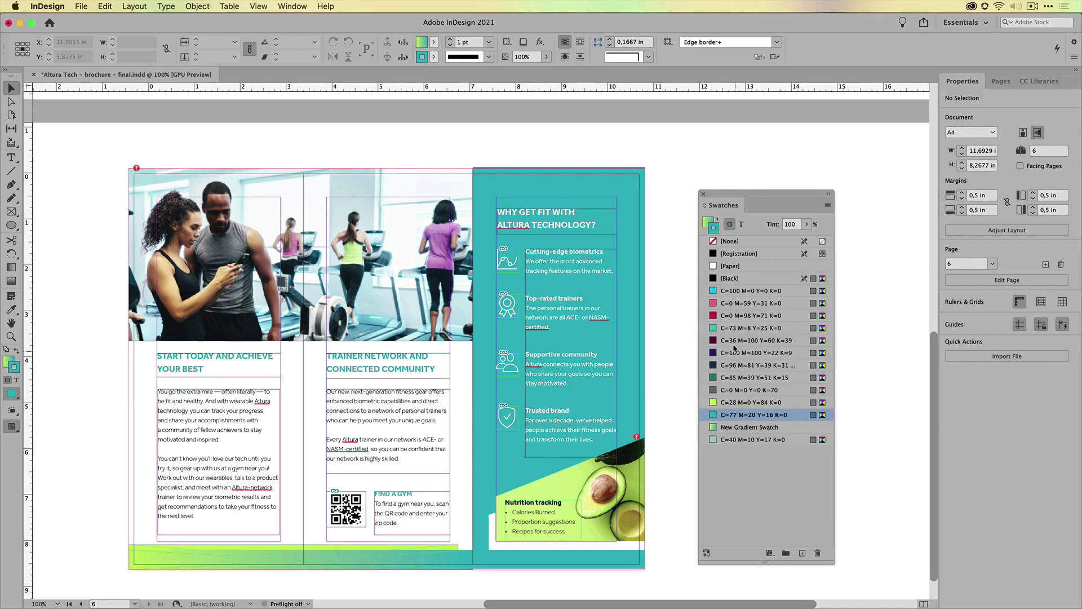
{"action": "left_click", "coordinate": [727, 329]}
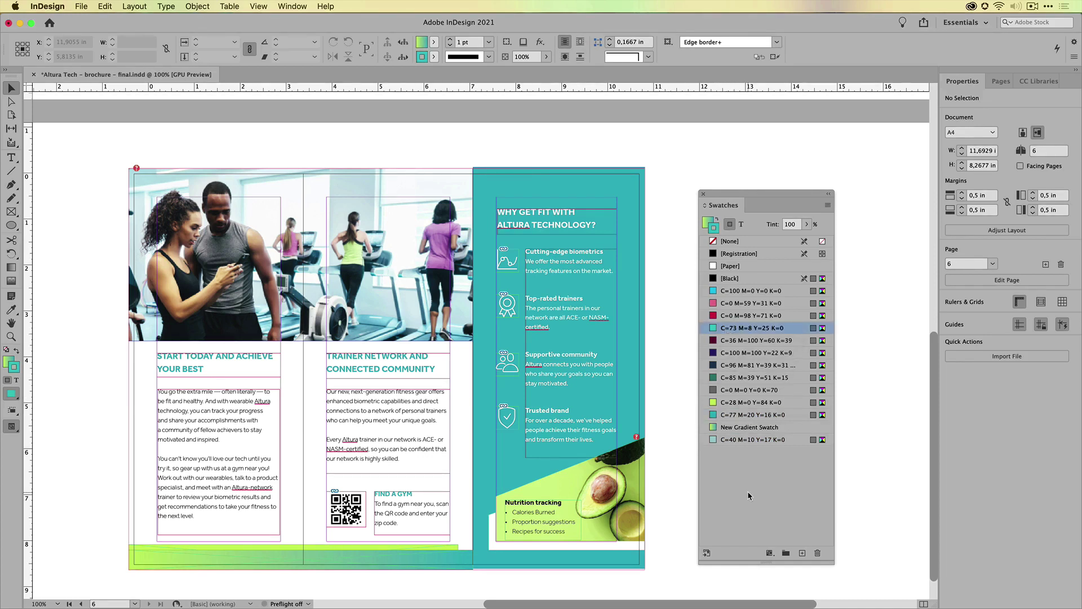
{"action": "left_click", "coordinate": [749, 418]}
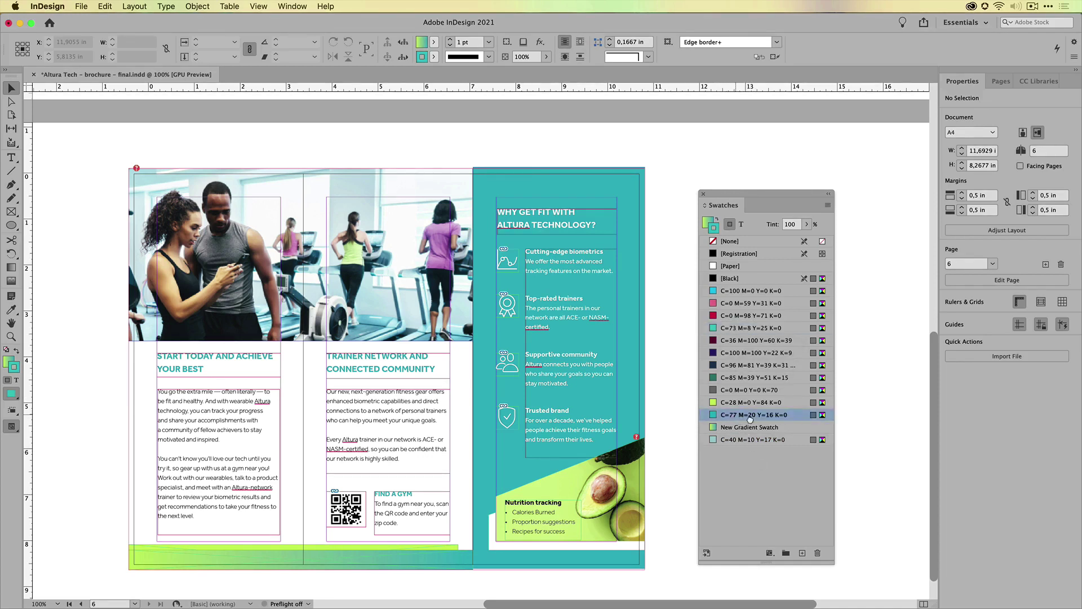
{"action": "left_click", "coordinate": [818, 553]}
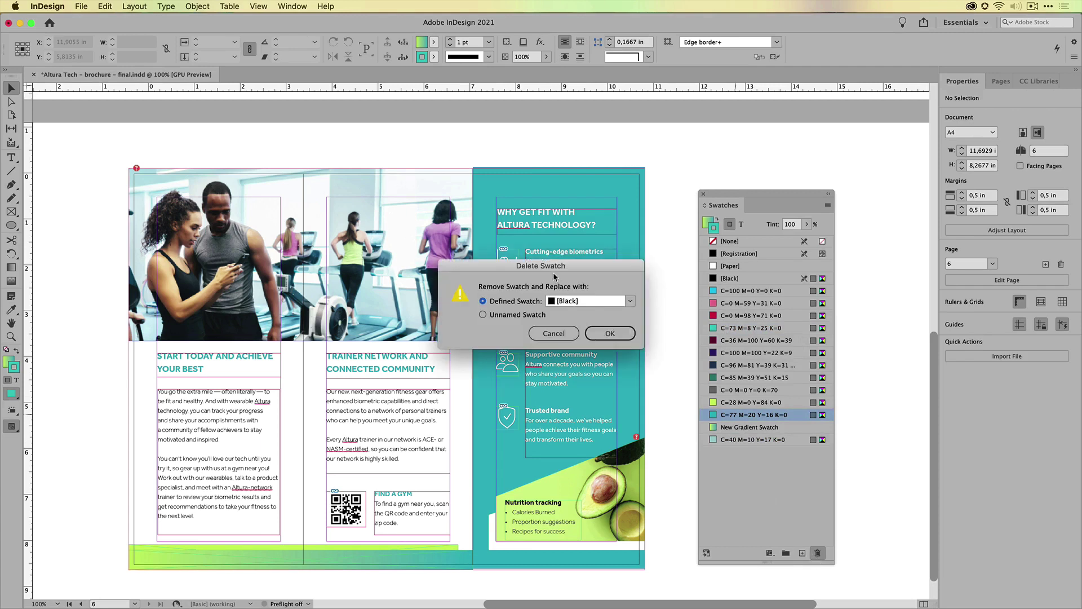
{"action": "left_click_drag", "start_coordinate": [546, 266], "coordinate": [523, 242]}
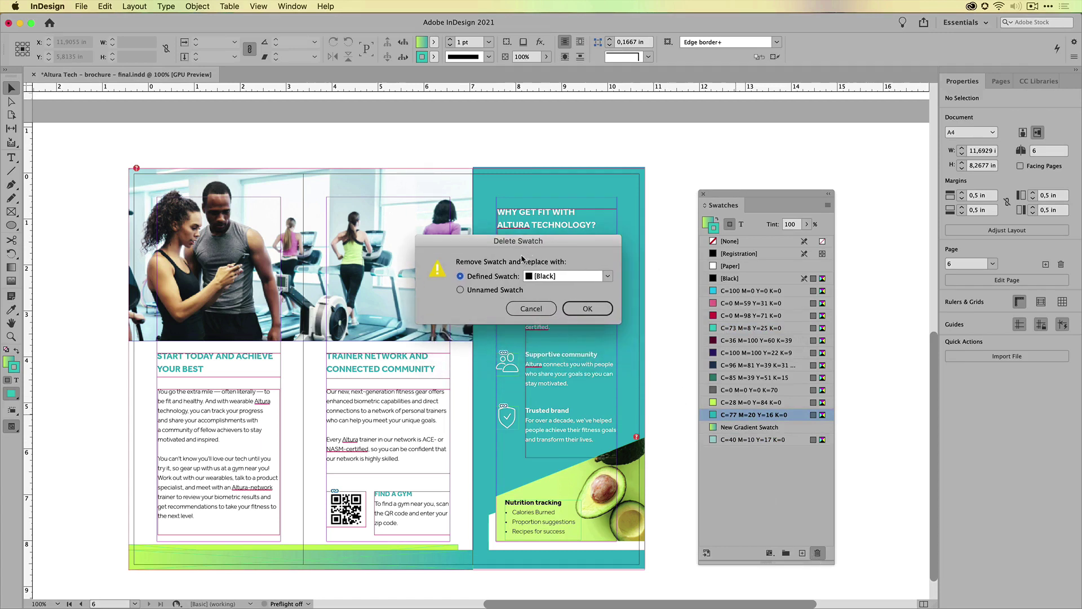
{"action": "left_click", "coordinate": [586, 277]}
{"action": "left_click", "coordinate": [575, 372]}
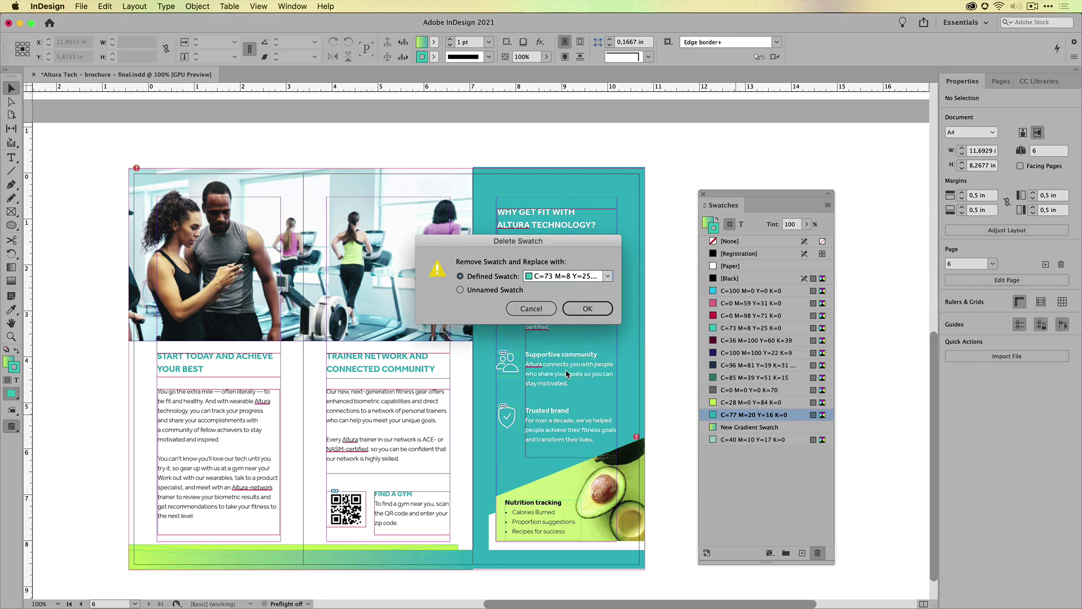
{"action": "left_click", "coordinate": [586, 309]}
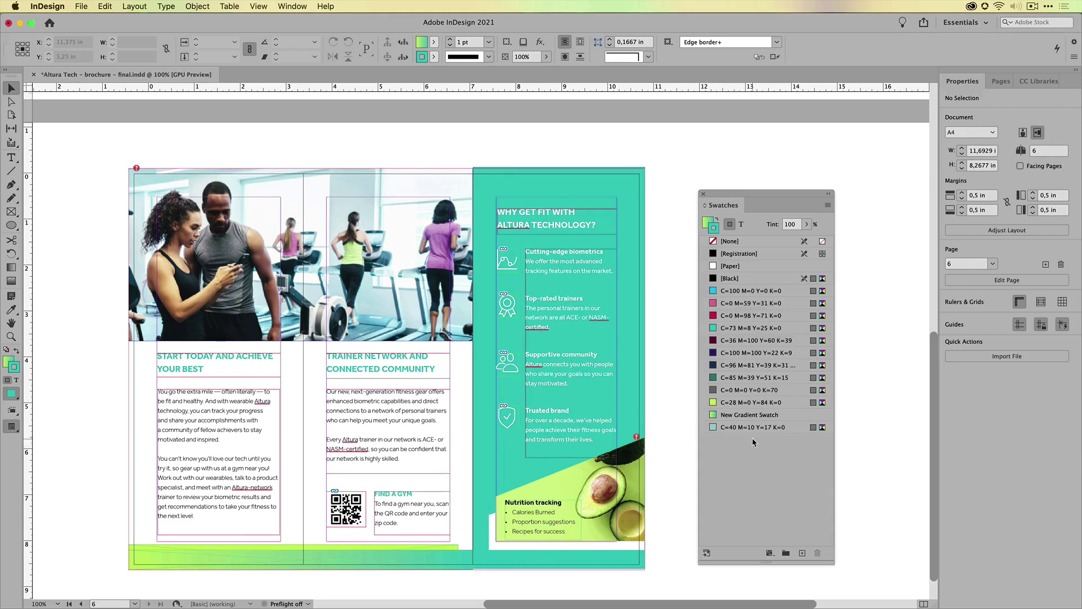
- Use Edit > Undo Delete Swatch to restore C=77 M=20 Y=16 K=0
{"action": "left_click", "coordinate": [106, 6]}
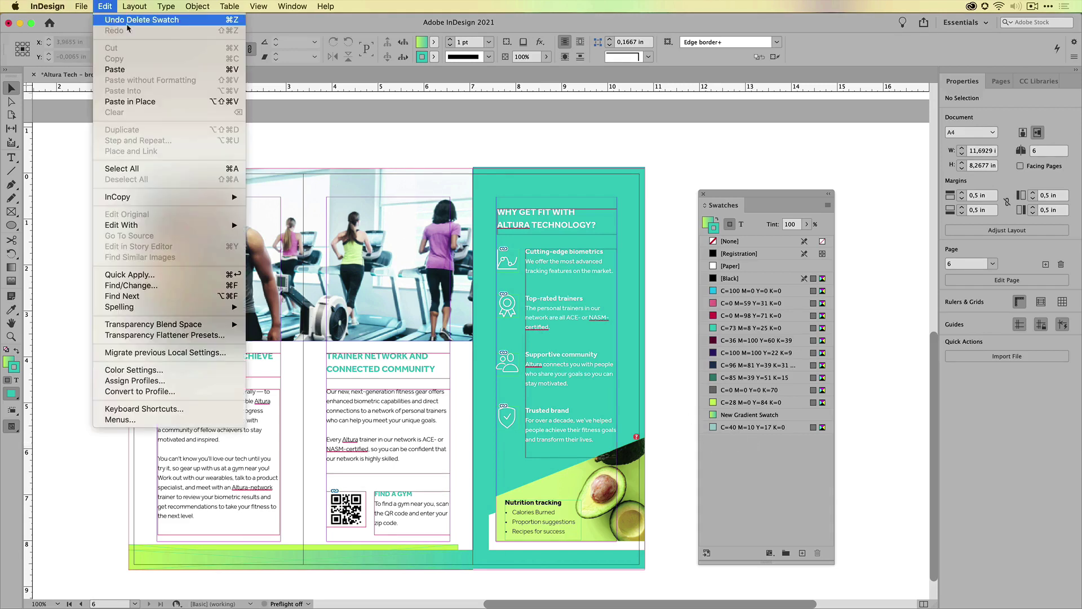
{"action": "left_click", "coordinate": [127, 22]}
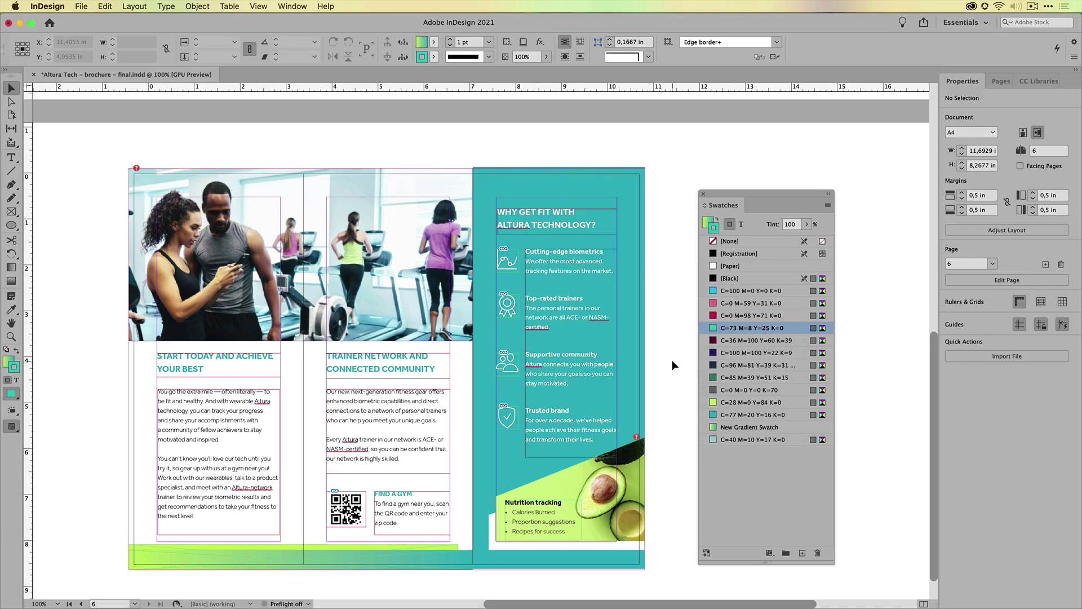
{"action": "right_click", "coordinate": [730, 418]}
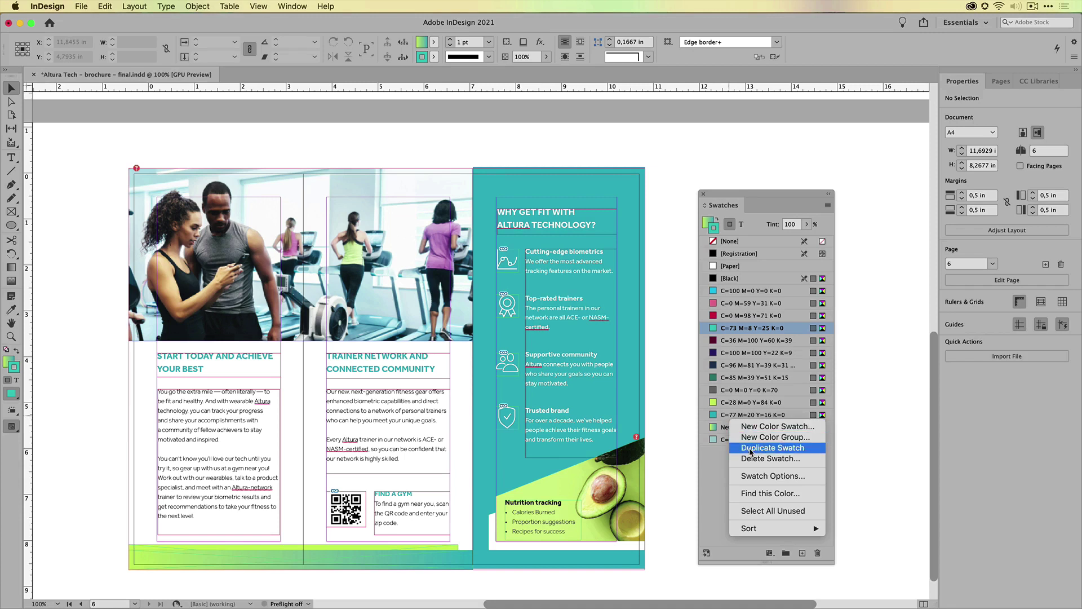
{"action": "left_click", "coordinate": [756, 494]}
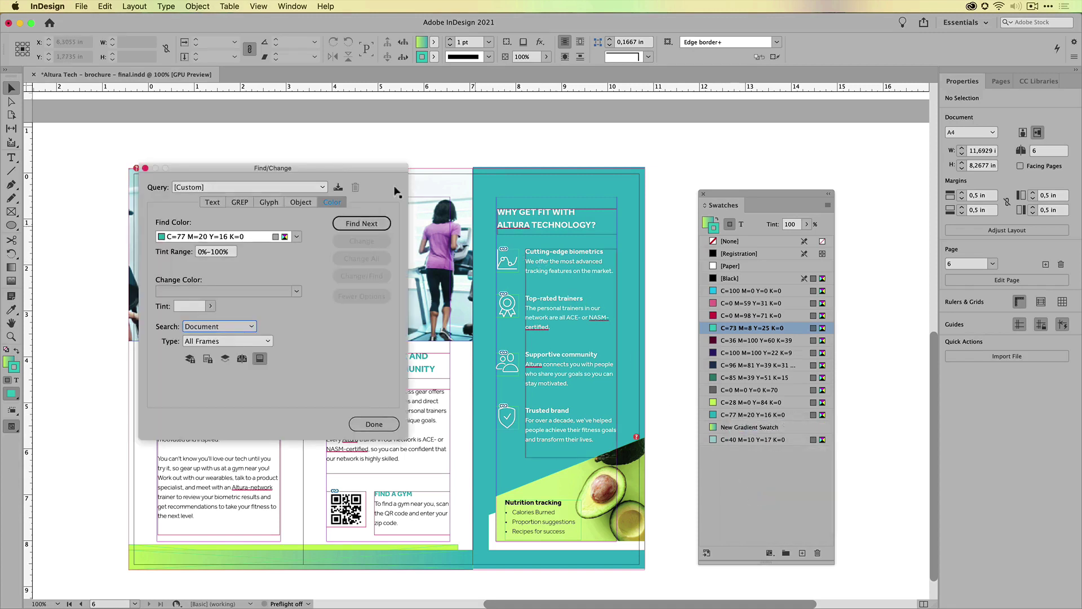
{"action": "left_click_drag", "start_coordinate": [290, 171], "coordinate": [433, 156]}
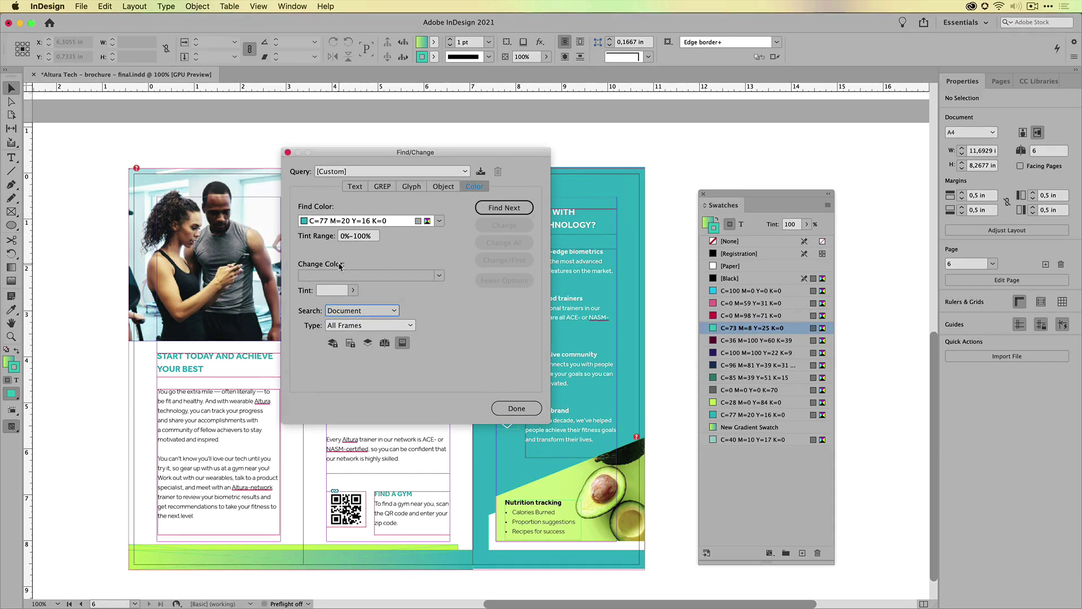
{"action": "left_click", "coordinate": [349, 189]}
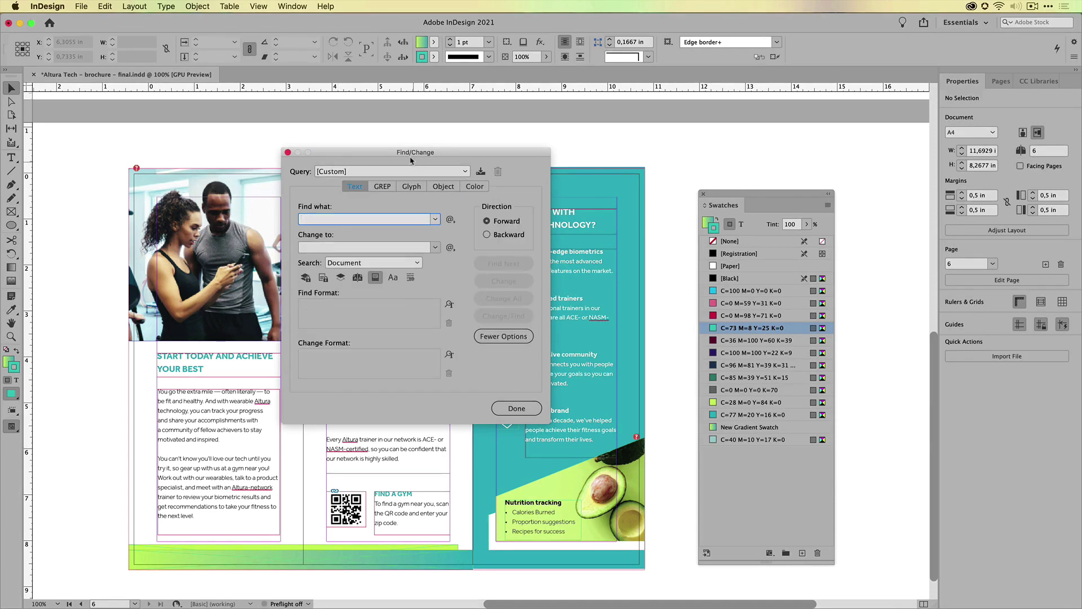
{"action": "left_click_drag", "start_coordinate": [410, 157], "coordinate": [415, 164]}
- Reopen Find/Change on the Color tab with C=77 M=20 Y=16 K=0 as the colour to find
{"action": "left_click", "coordinate": [293, 160]}
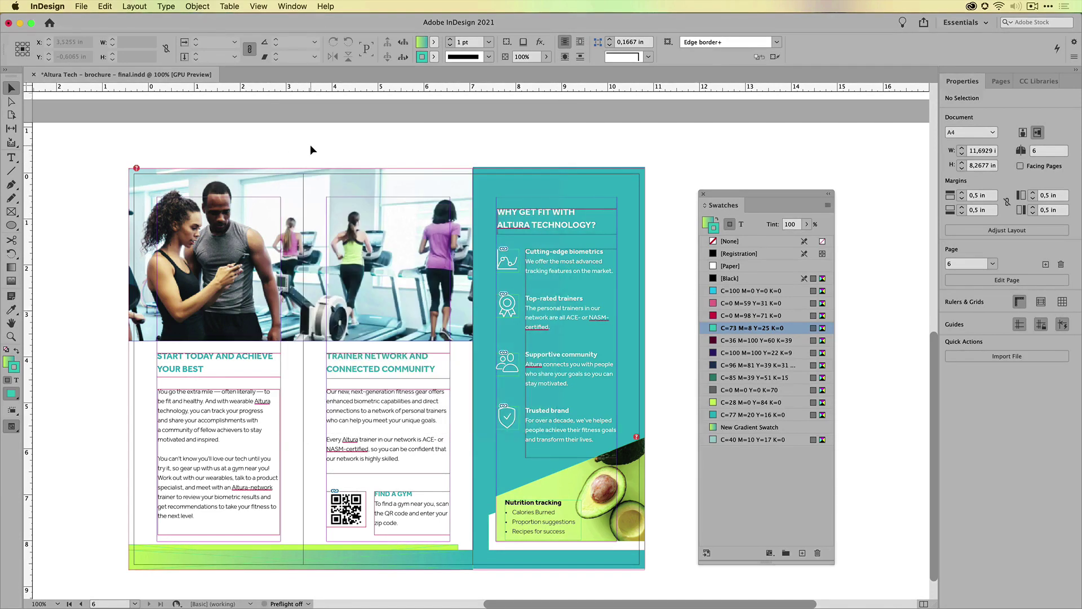
{"action": "key", "text": "super+f"}
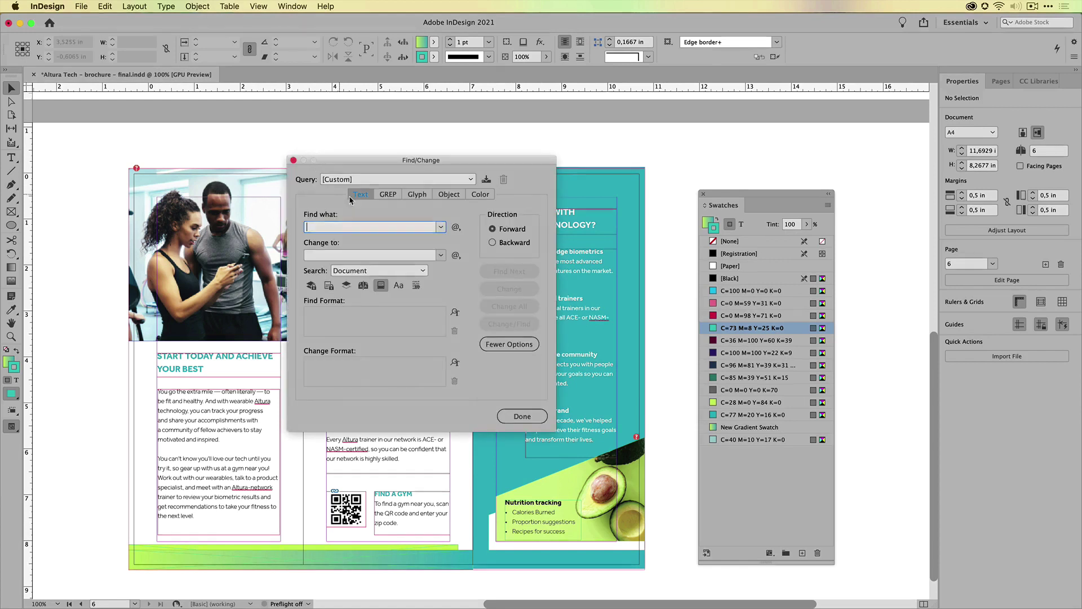
{"action": "left_click", "coordinate": [480, 194]}
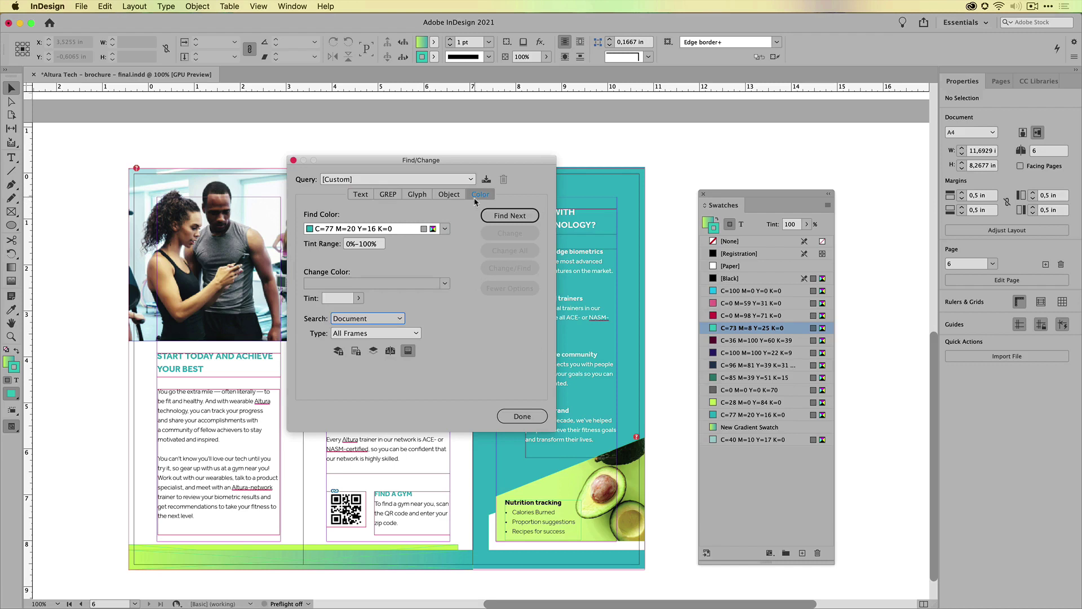
{"action": "left_click", "coordinate": [445, 229]}
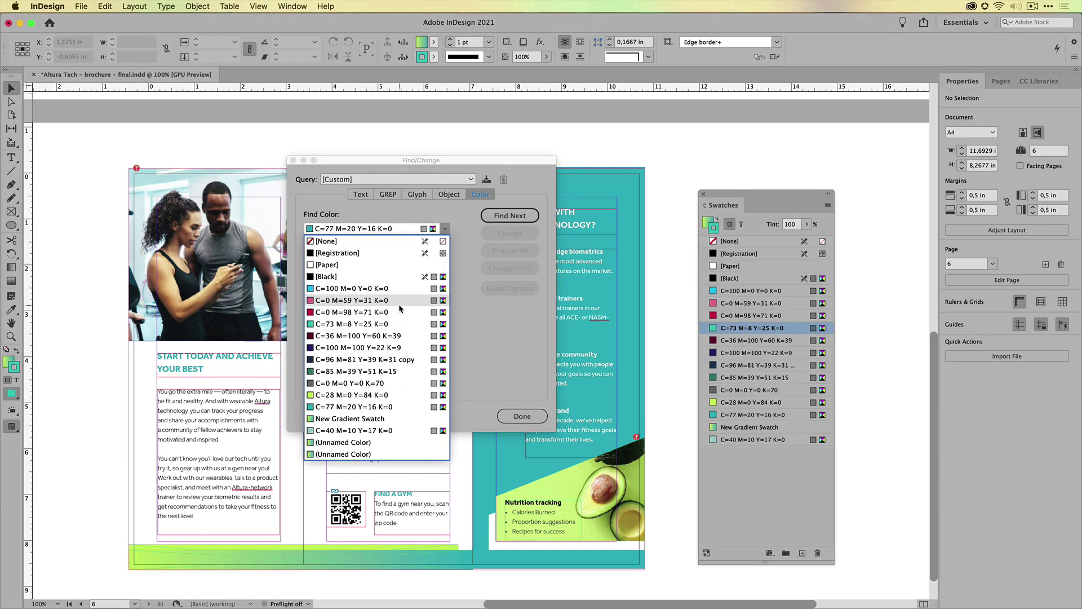
{"action": "left_click", "coordinate": [476, 320]}
- Search for the C=77 M=20 Y=16 K=0 swatch and choose C=73 M=8 Y=25 K=0 as its replacement
{"action": "right_click", "coordinate": [729, 416]}
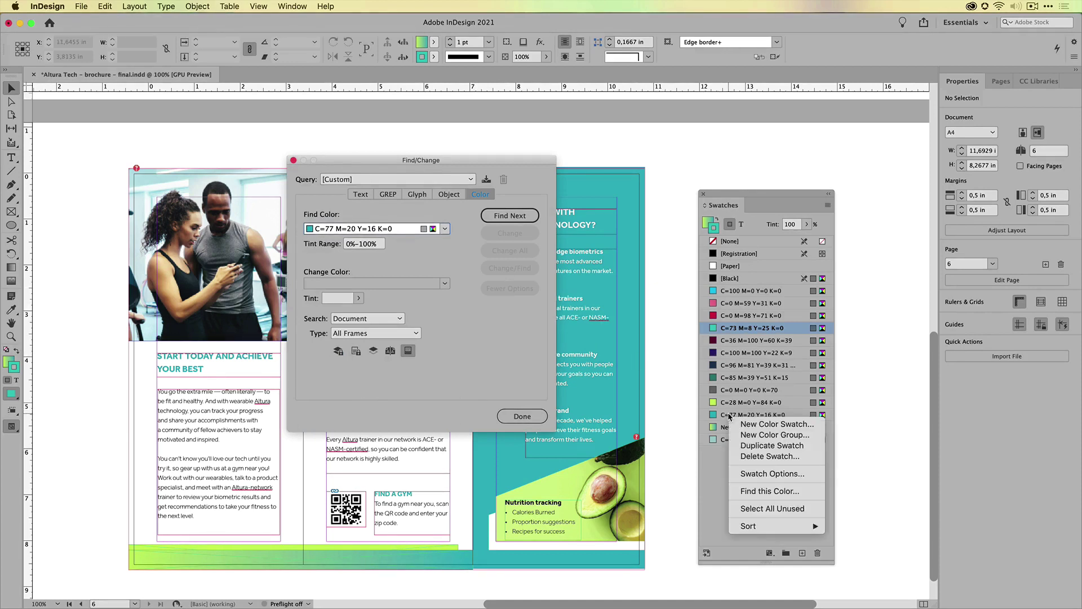
{"action": "left_click", "coordinate": [761, 491]}
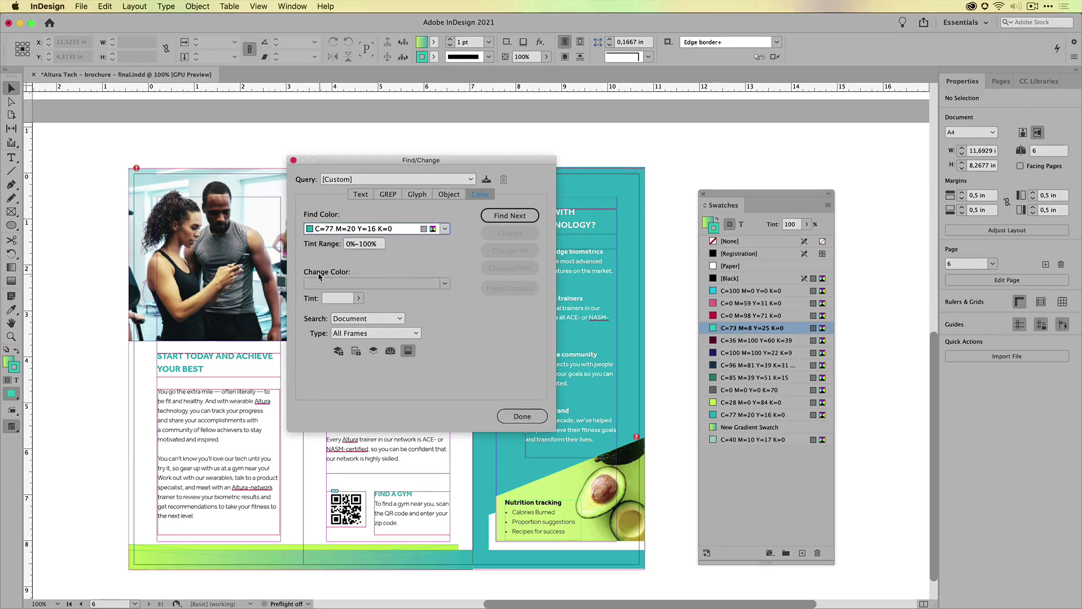
{"action": "left_click", "coordinate": [444, 284]}
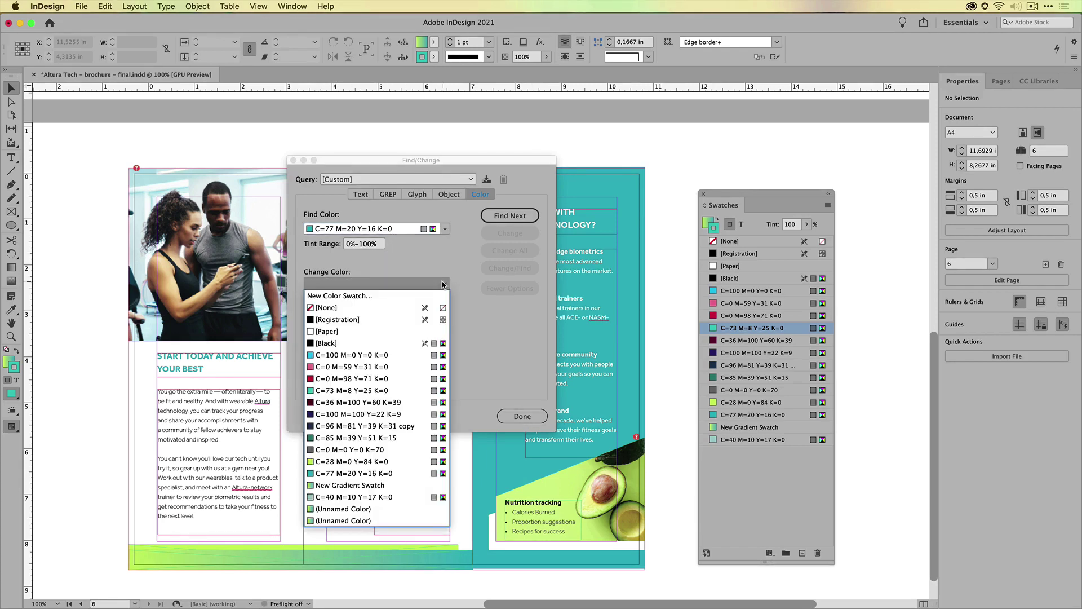
{"action": "left_click", "coordinate": [343, 391]}
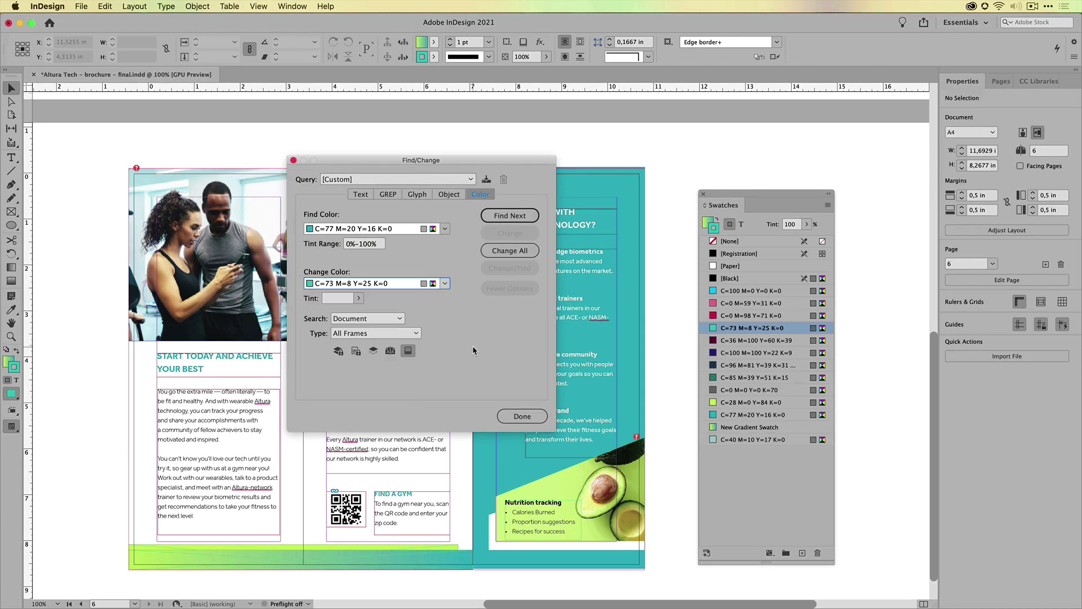
{"action": "left_click", "coordinate": [375, 245]}
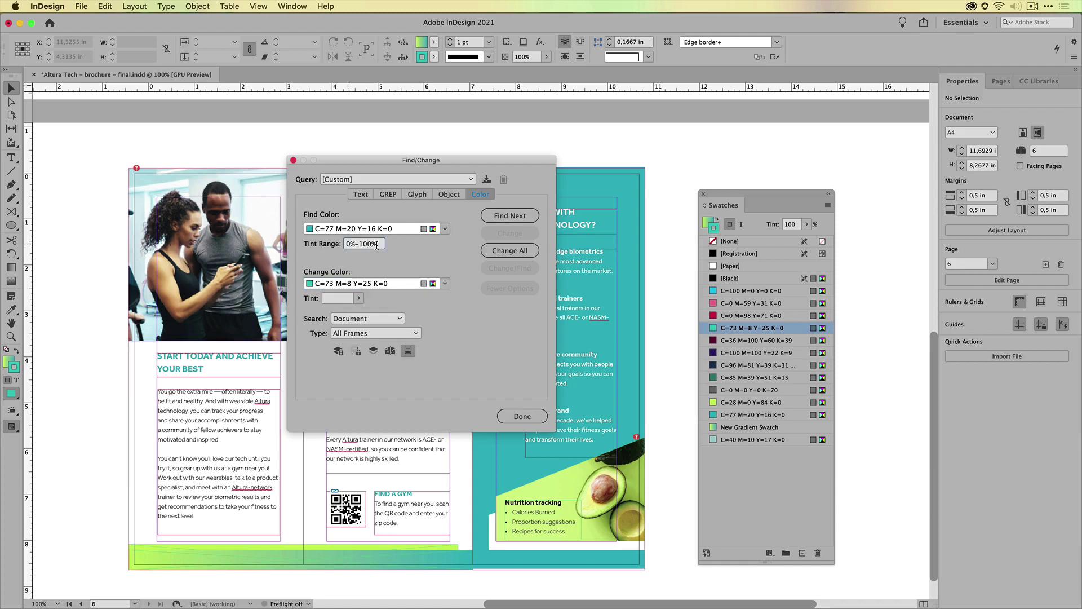
{"action": "double_click", "coordinate": [376, 245]}
{"action": "left_click", "coordinate": [369, 244]}
{"action": "left_click_drag", "start_coordinate": [370, 244], "coordinate": [353, 244]}
{"action": "type", "text": "-6"}
{"action": "key", "text": "BackSpace"}
{"action": "type", "text": "10"}
{"action": "left_click", "coordinate": [359, 299]}
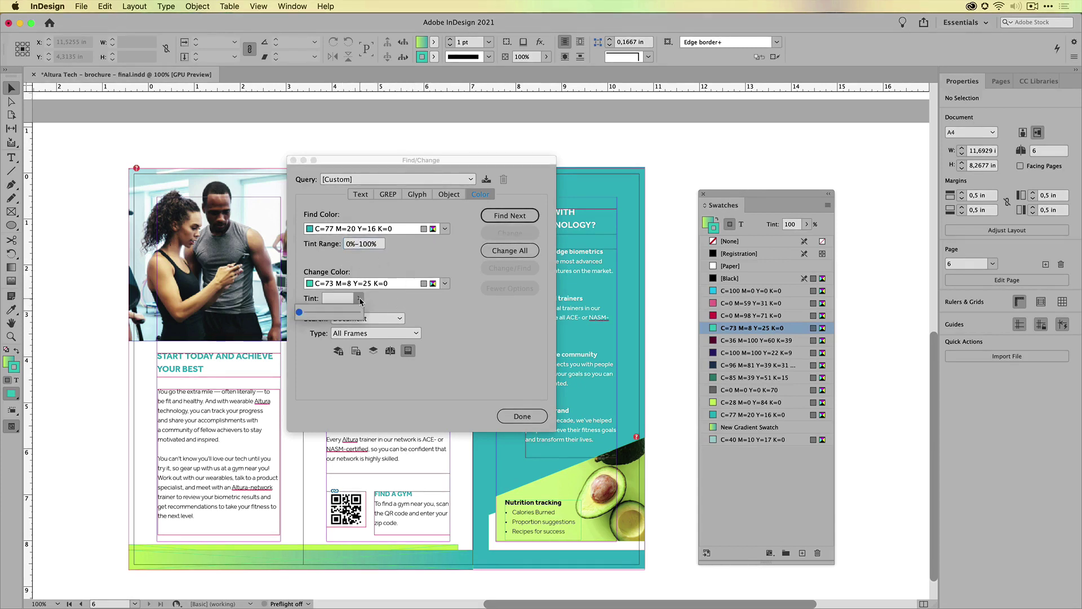
{"action": "left_click", "coordinate": [415, 299]}
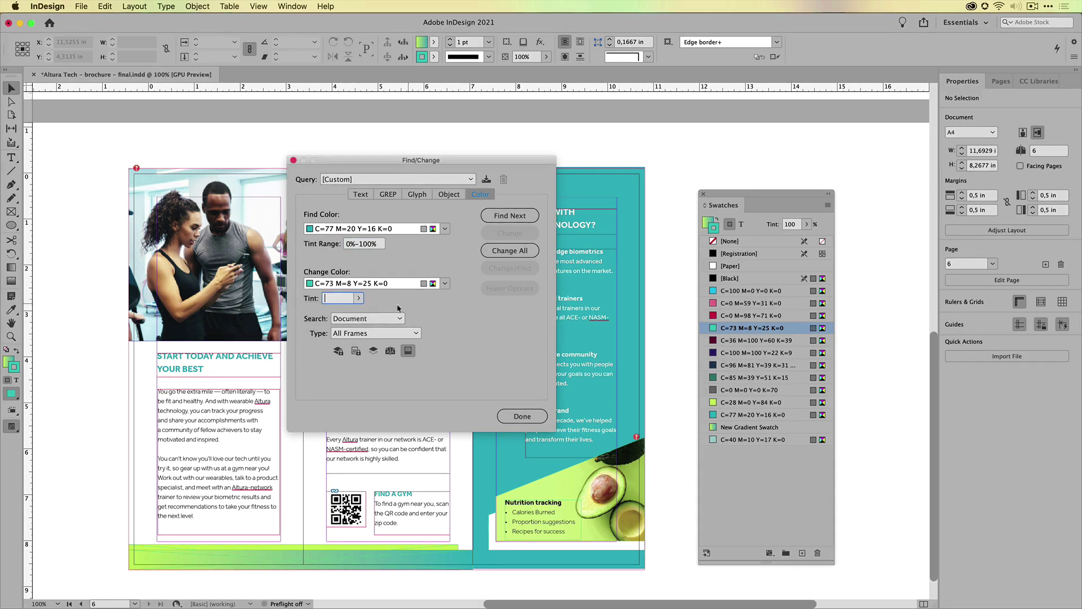
{"action": "left_click", "coordinate": [364, 319]}
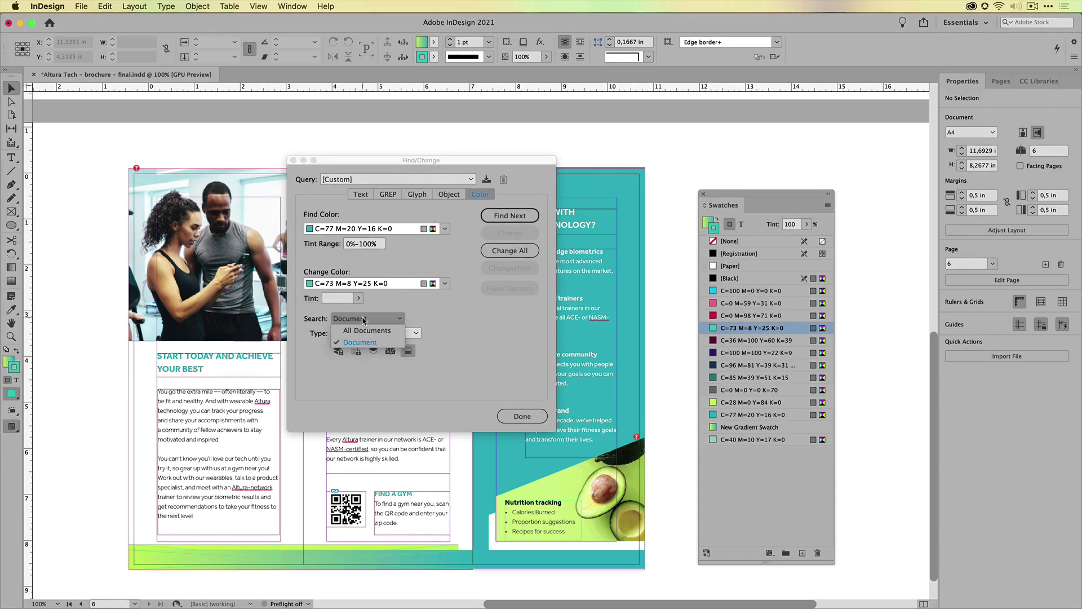
{"action": "left_click", "coordinate": [364, 320]}
{"action": "left_click", "coordinate": [350, 333]}
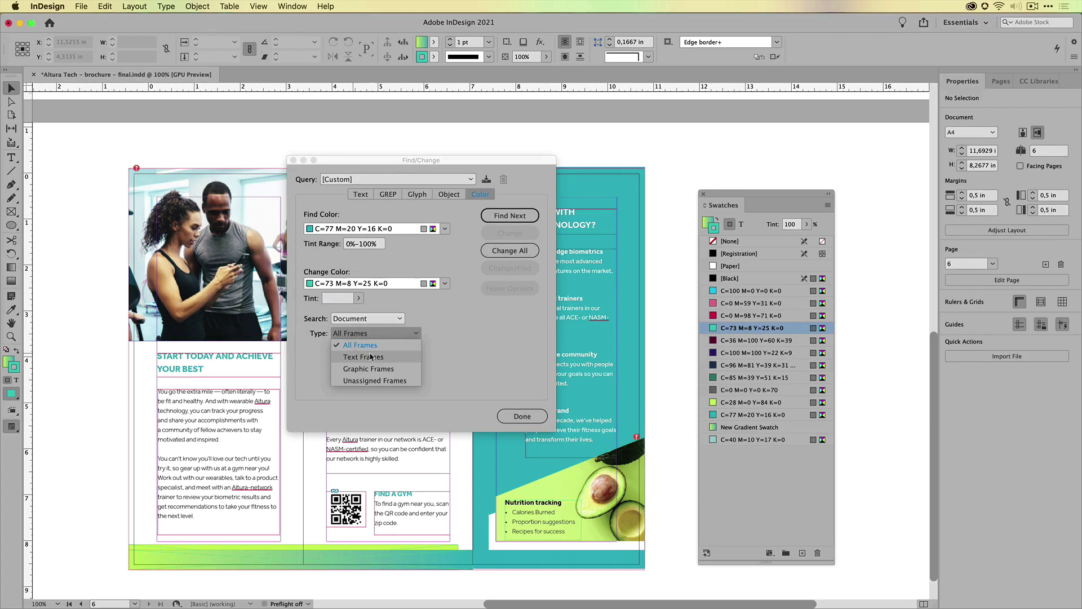
{"action": "left_click", "coordinate": [466, 354]}
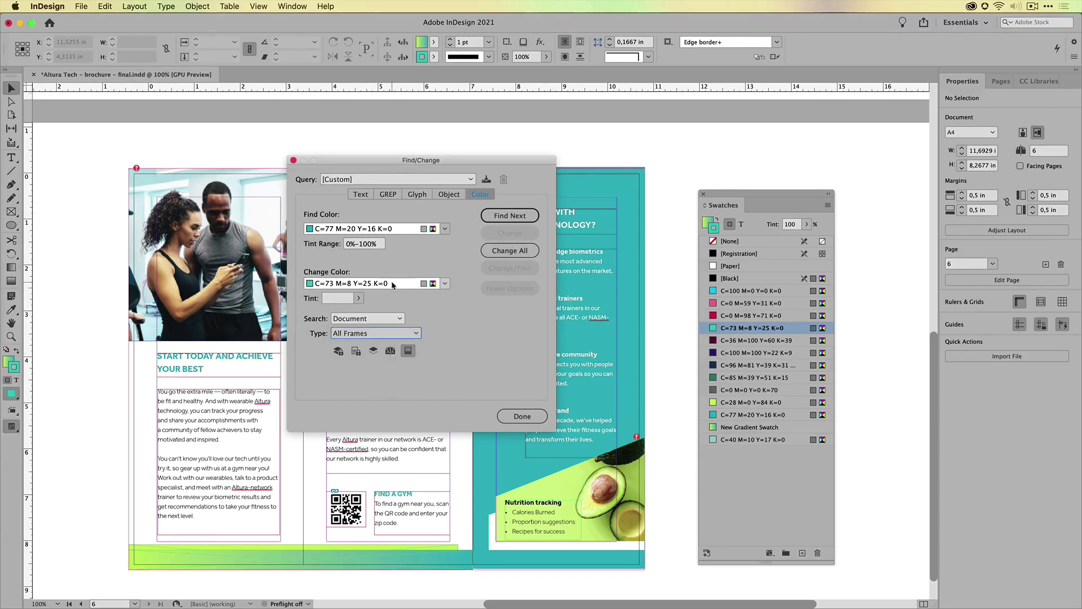
- Change all 5 instances of C=77 M=20 Y=16 K=0 to C=73 M=8 Y=25 K=0, then check the page
{"action": "left_click", "coordinate": [504, 251]}
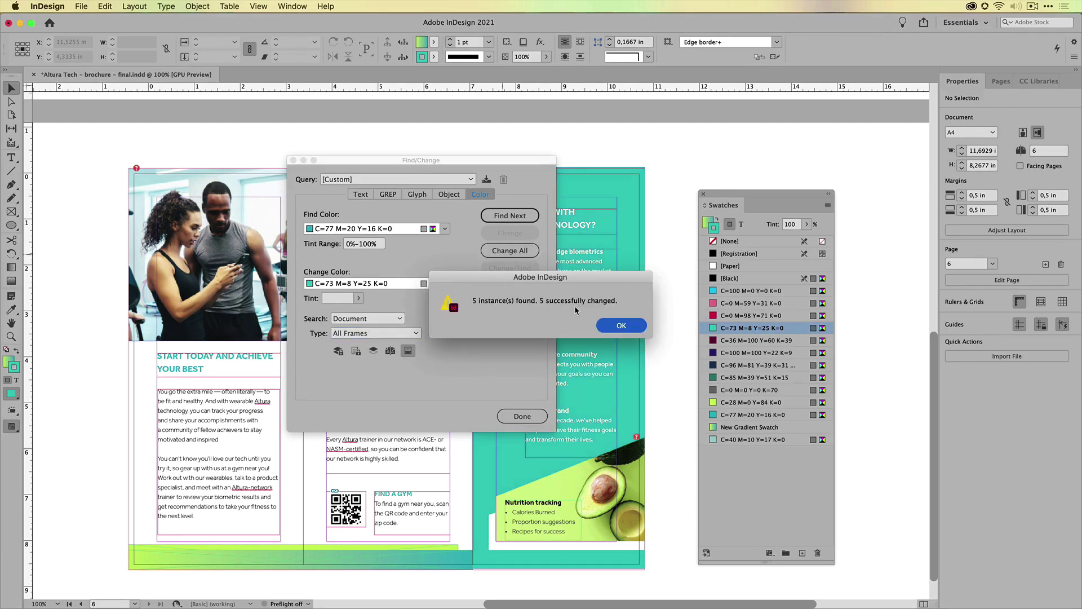
{"action": "left_click", "coordinate": [640, 325]}
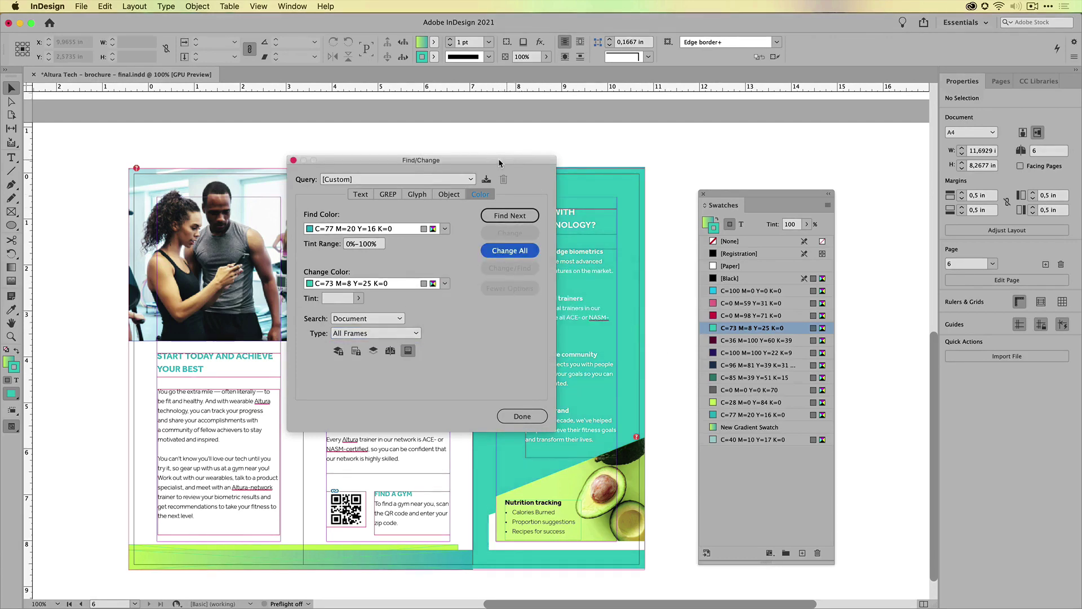
{"action": "left_click_drag", "start_coordinate": [496, 160], "coordinate": [816, 125]}
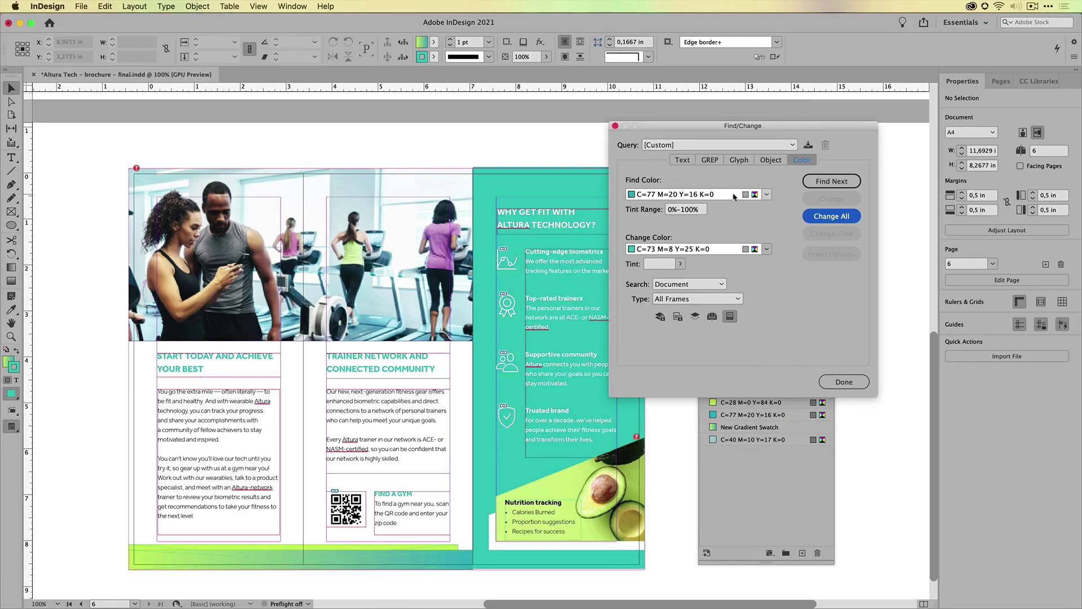
{"action": "left_click_drag", "start_coordinate": [743, 126], "coordinate": [409, 142]}
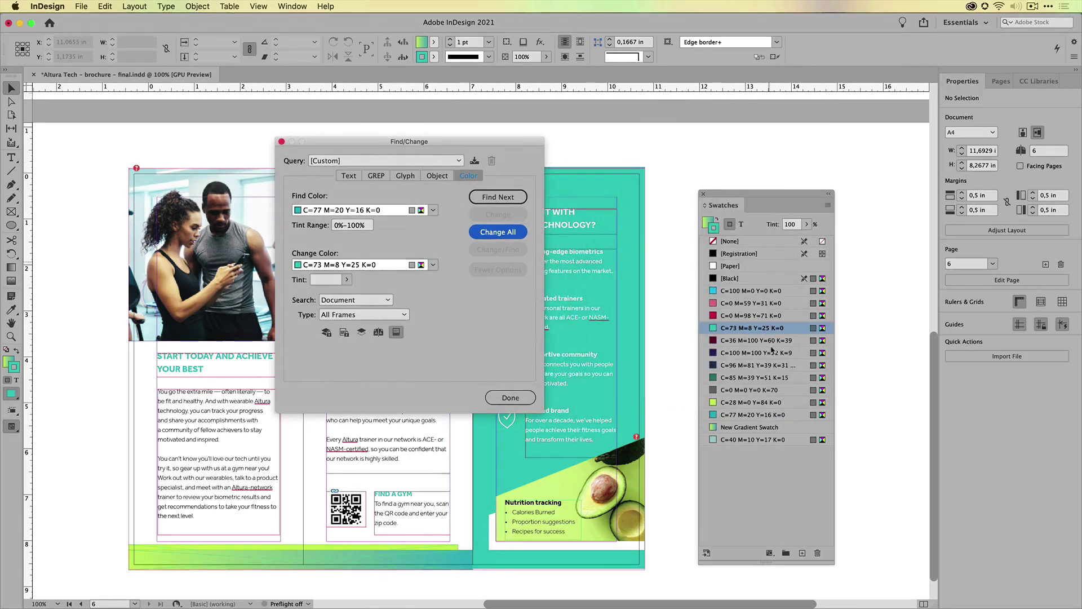
- Recolour the START TODAY AND ACHIEVE YOUR BEST heading text dark blue using the Color Picker
{"action": "left_click", "coordinate": [532, 402]}
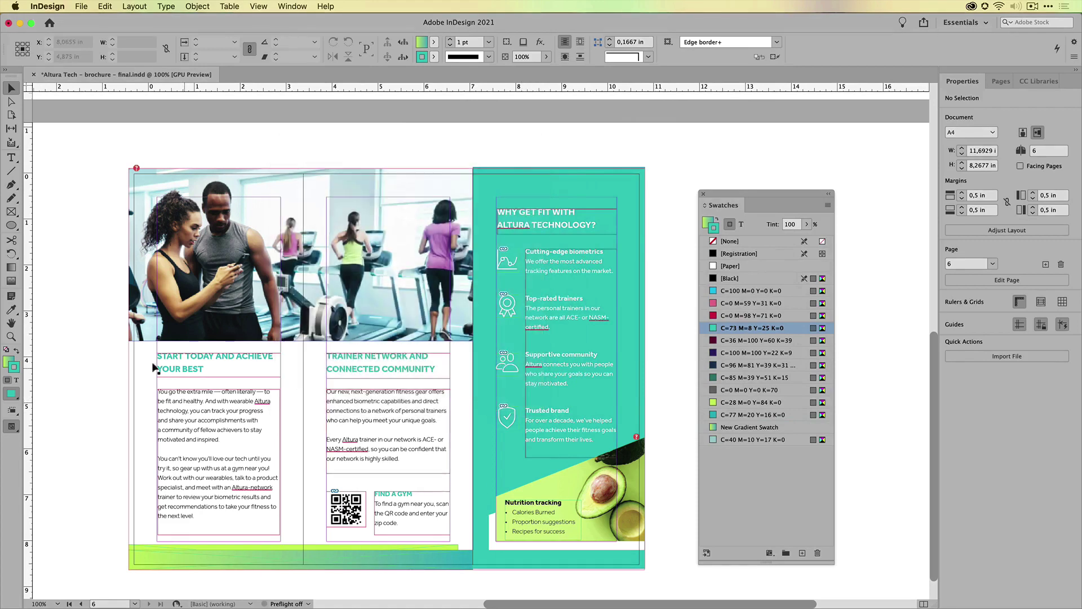
{"action": "left_click", "coordinate": [192, 359]}
{"action": "triple_click", "coordinate": [193, 364]}
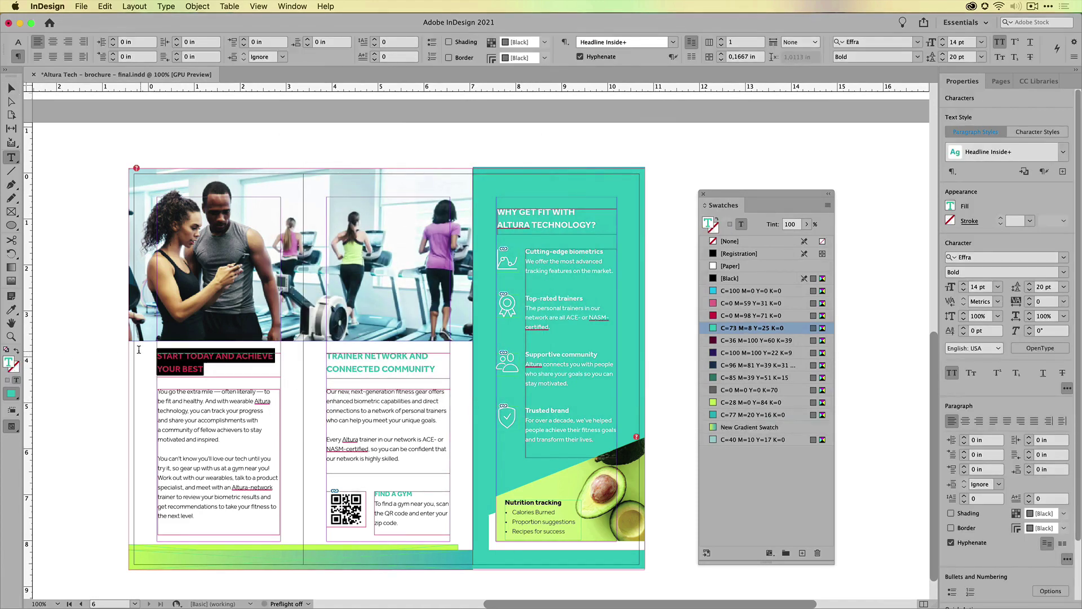
{"action": "double_click", "coordinate": [9, 362]}
{"action": "left_click", "coordinate": [489, 321]}
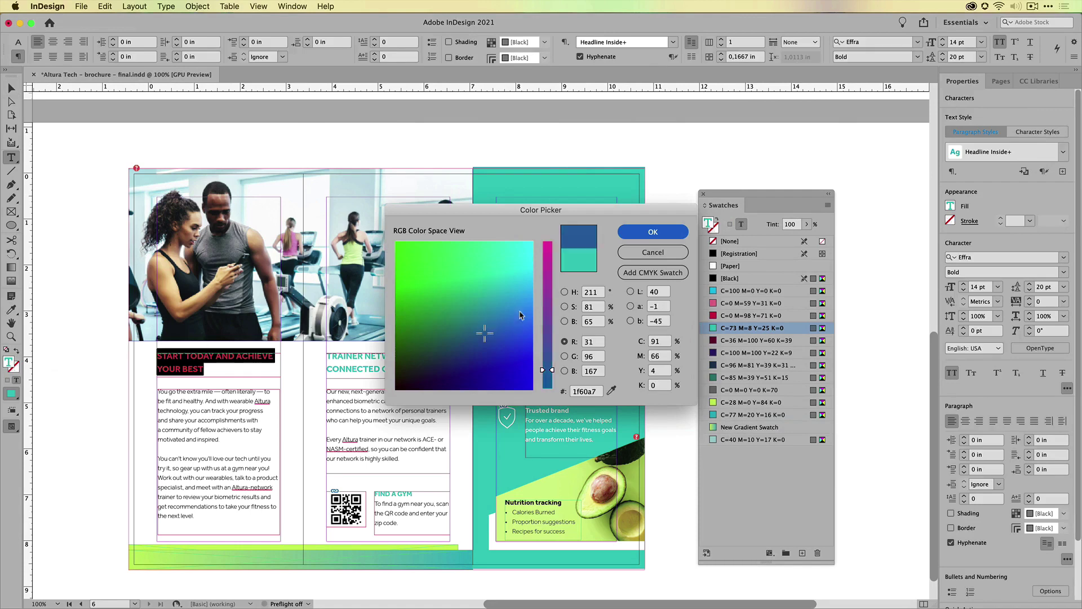
{"action": "left_click", "coordinate": [653, 231]}
{"action": "key", "text": "Escape"}
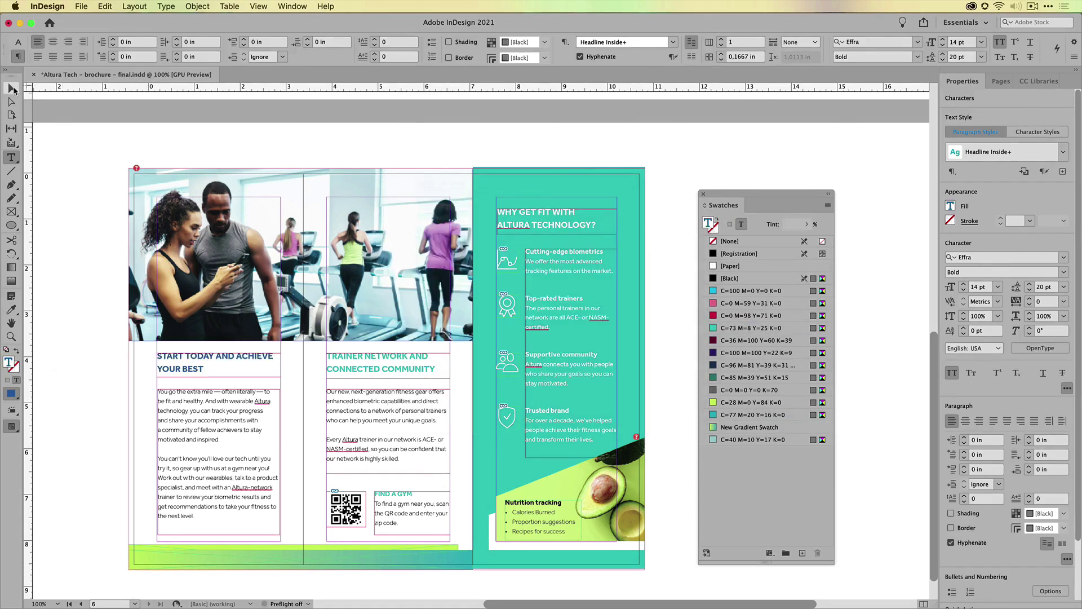
{"action": "left_click", "coordinate": [68, 182]}
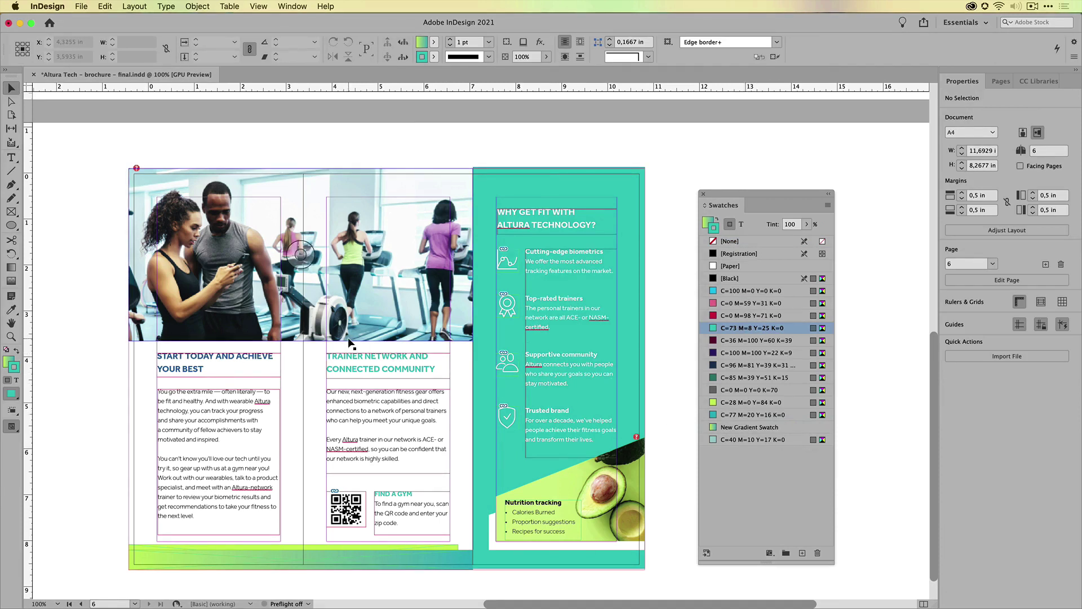
- Review the Unnamed Color entries in Find/Change's Find Color list without changing anything
{"action": "key", "text": "super+f"}
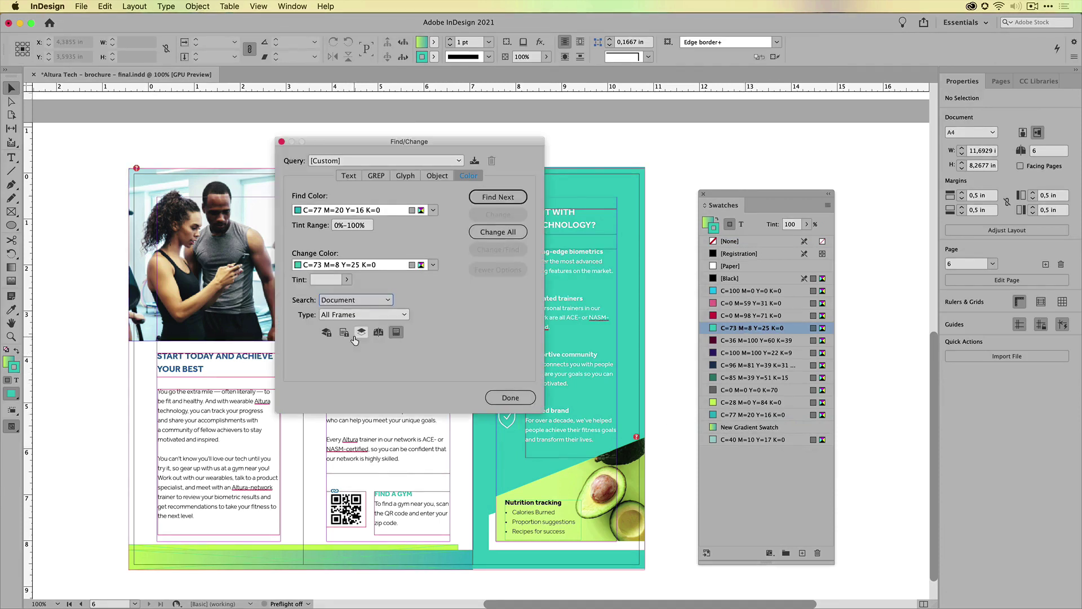
{"action": "left_click", "coordinate": [434, 211]}
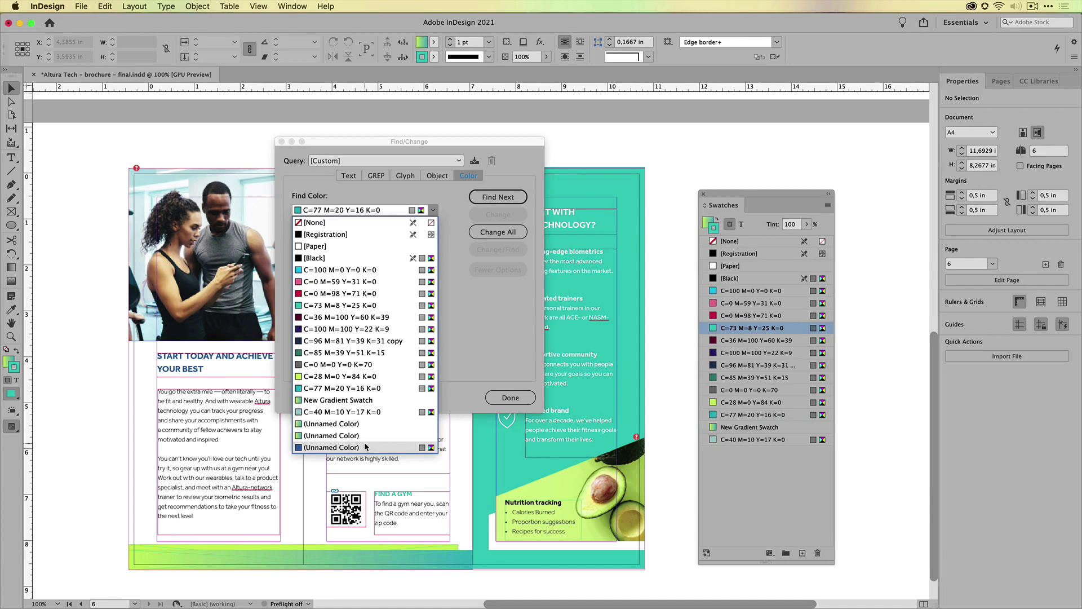
{"action": "left_click", "coordinate": [499, 322]}
{"action": "left_click", "coordinate": [505, 394]}
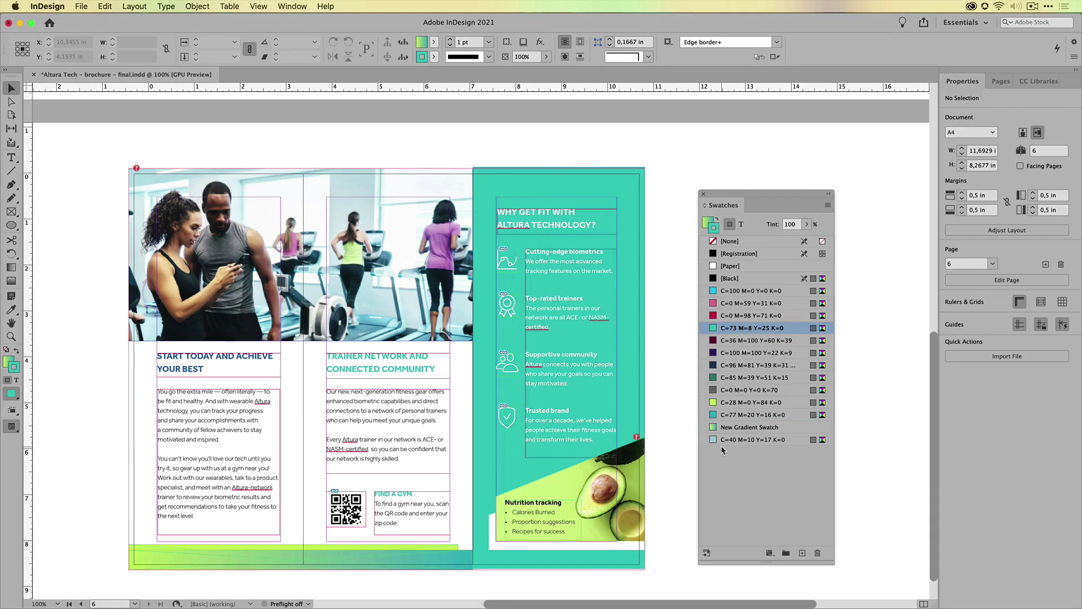
- Add the unnamed dark blue as swatch C=91 M=66 Y=4 K=0 and check where it's used
{"action": "left_click", "coordinate": [828, 205]}
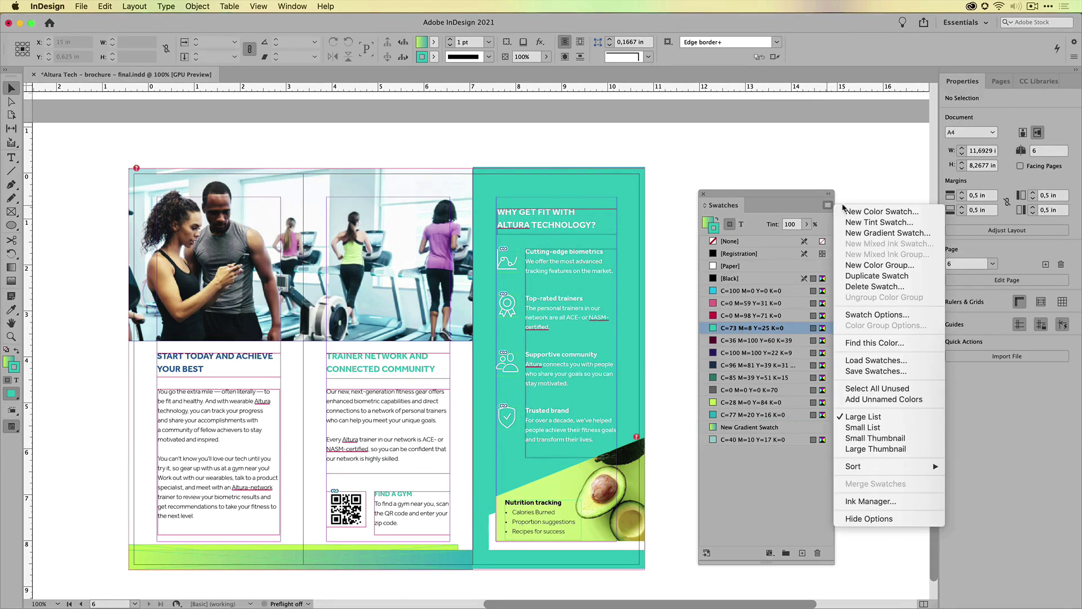
{"action": "left_click", "coordinate": [884, 398]}
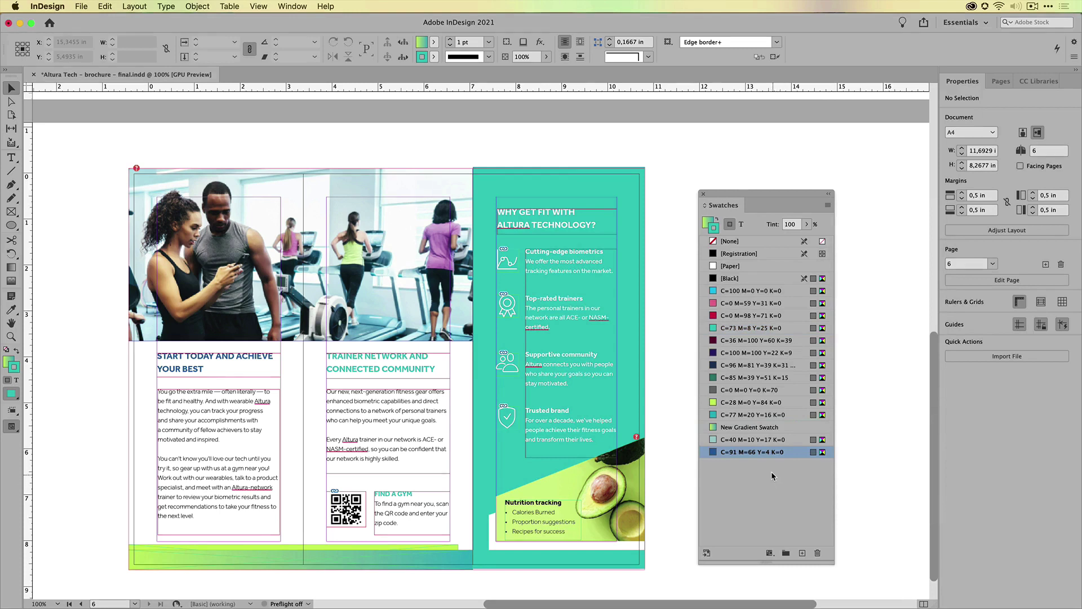
{"action": "right_click", "coordinate": [753, 453]}
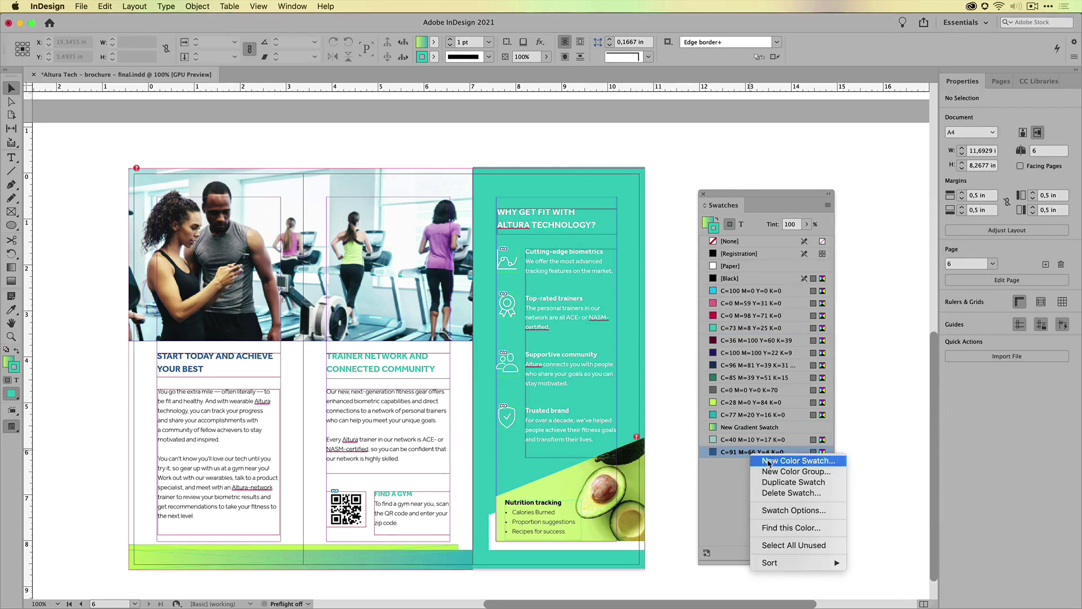
{"action": "left_click", "coordinate": [790, 527]}
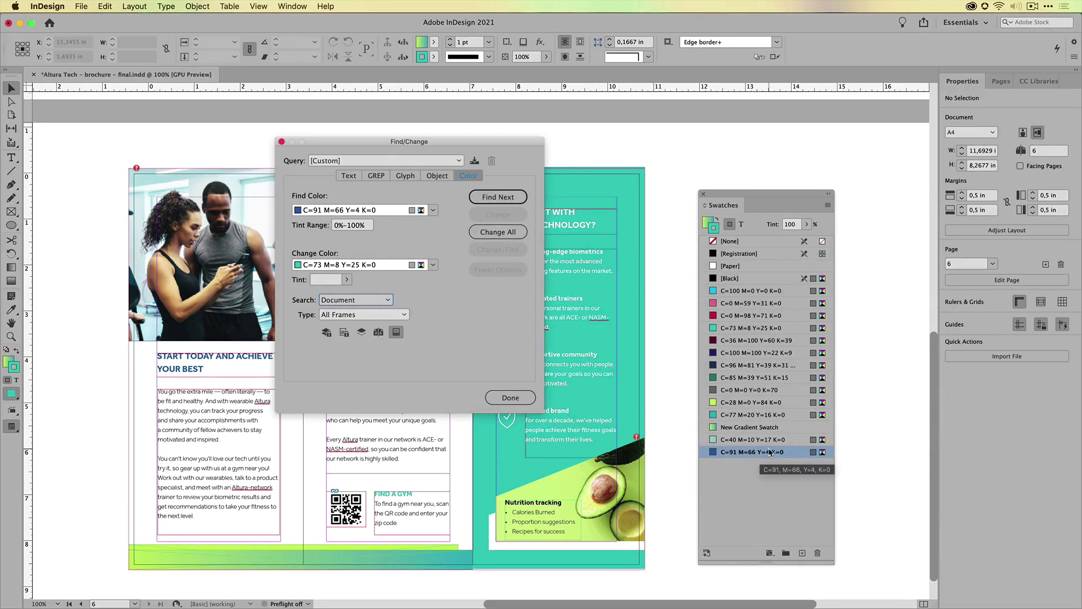
{"action": "left_click", "coordinate": [511, 397]}
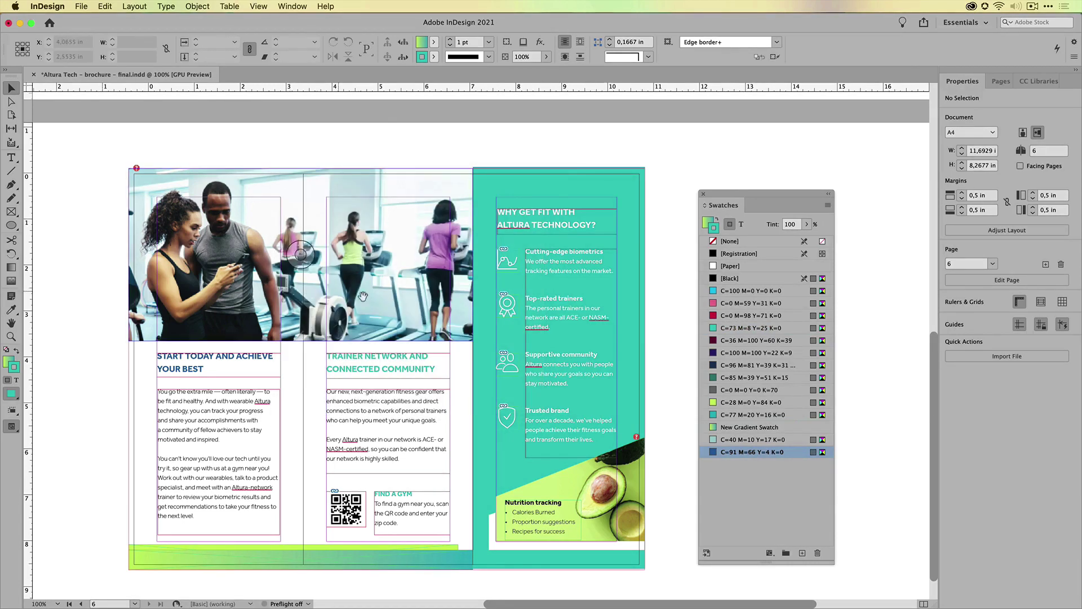
{"action": "mouse_move", "coordinate": [363, 296]}
{"action": "left_mouse_down"}
{"action": "mouse_move", "coordinate": [366, 271]}
{"action": "mouse_move", "coordinate": [366, 287]}
{"action": "left_mouse_up"}
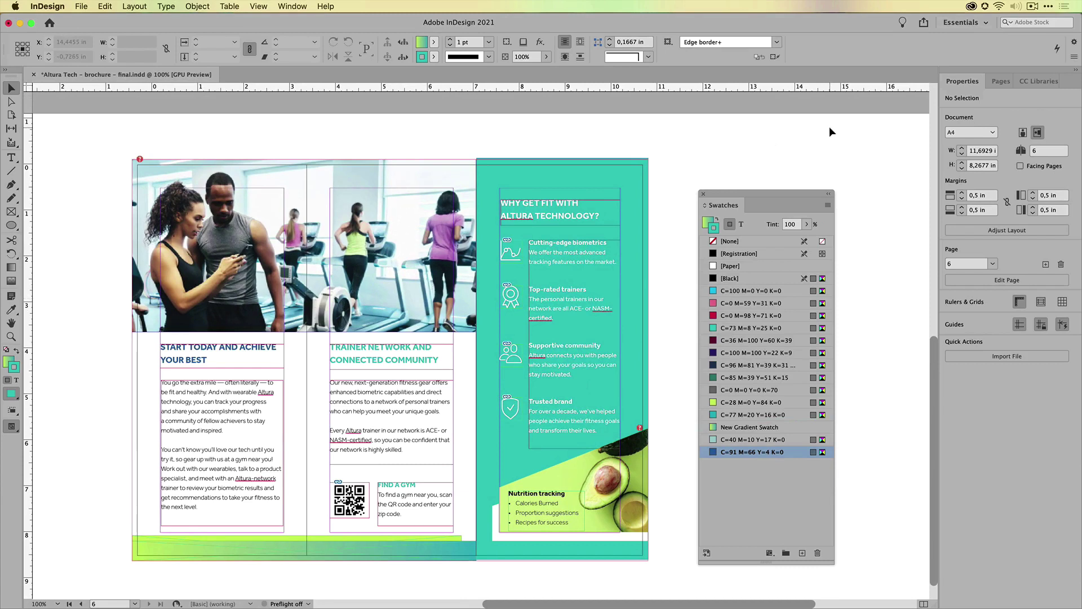